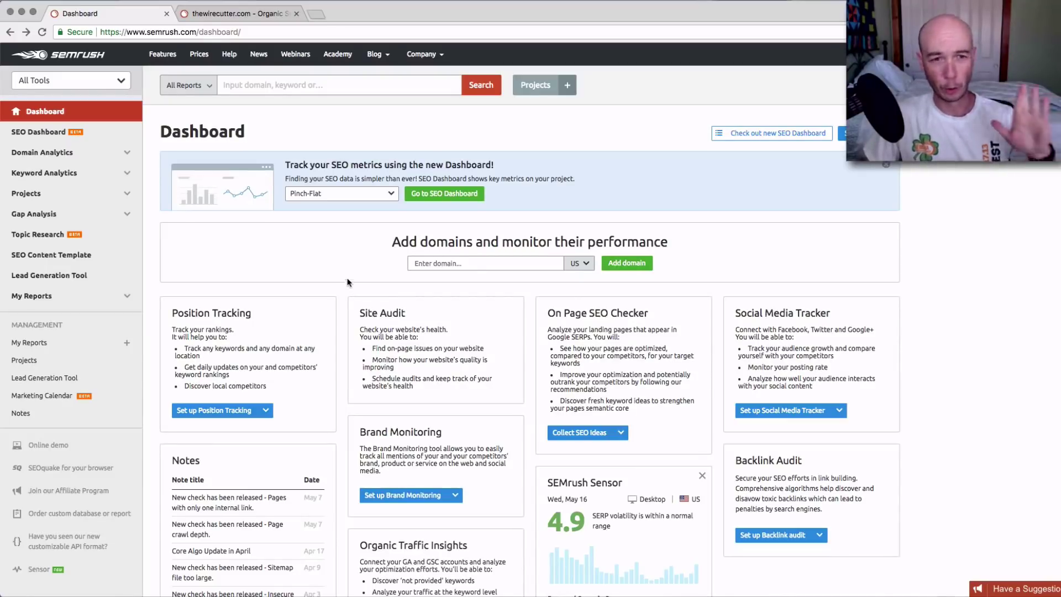
Look up thewirecutter.com in SEMrush's Domain Overview from the dashboard search box.
left_click(351, 86)
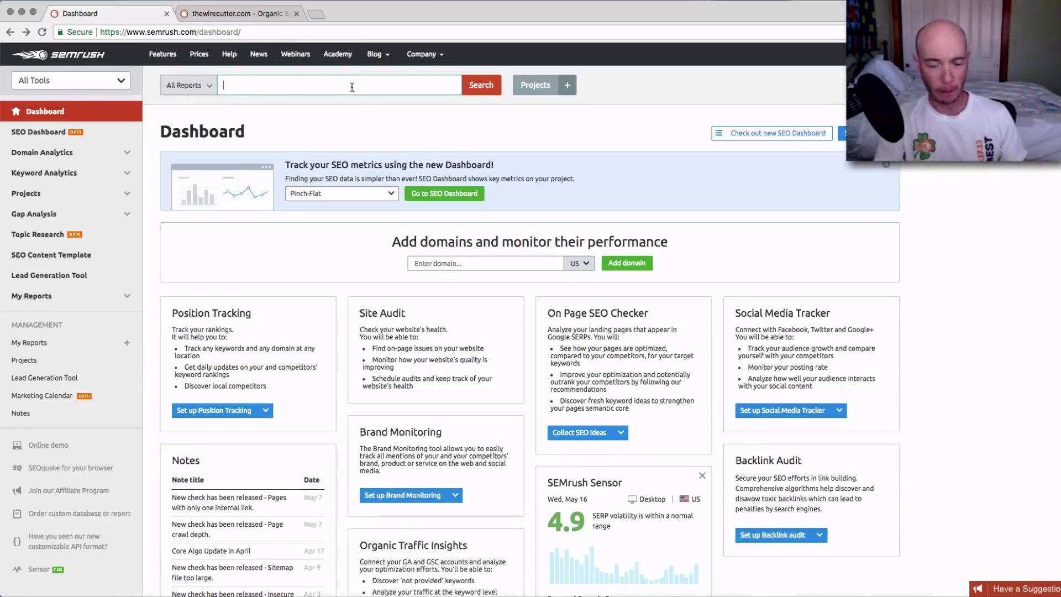
type("thewirecutter.com")
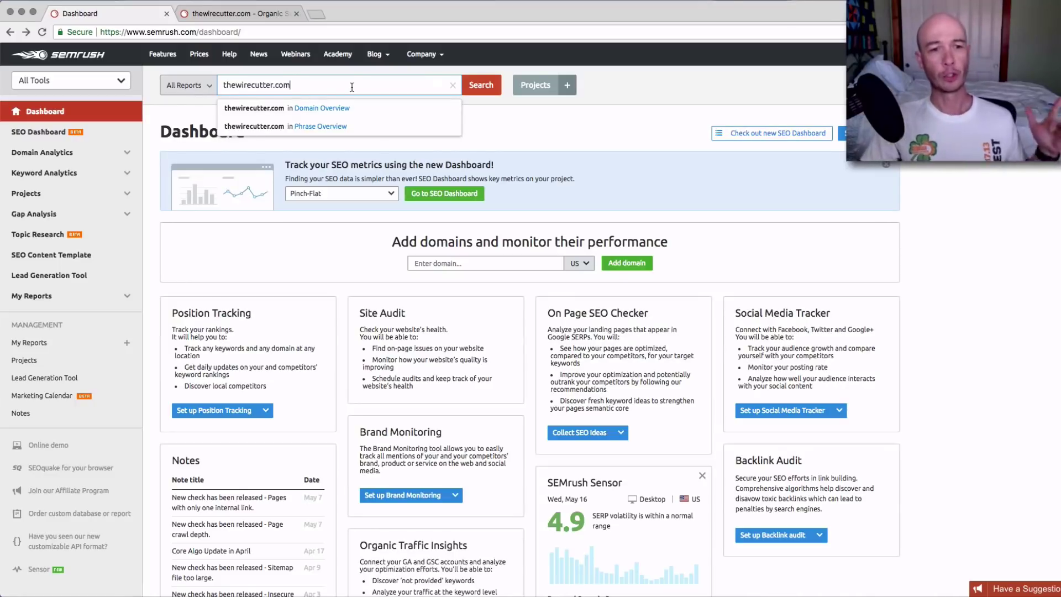
left_click(253, 108)
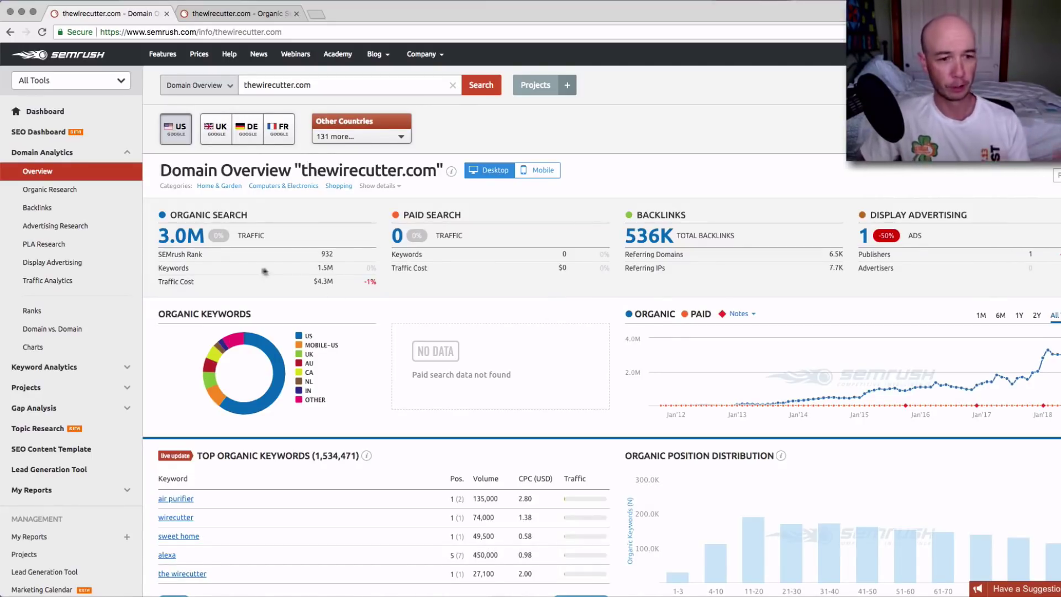
mouse_move(232, 219)
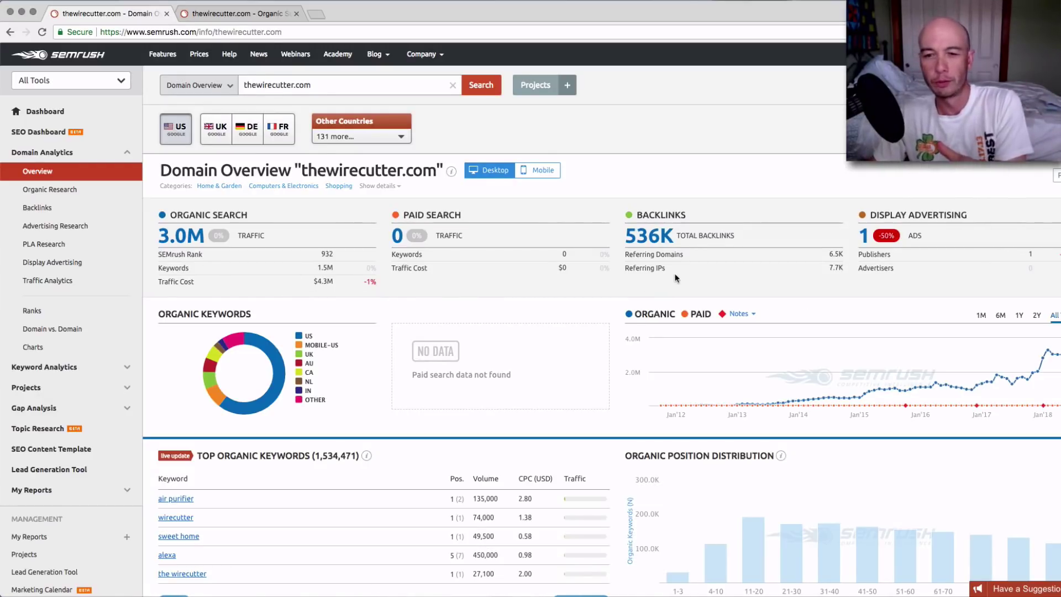
mouse_move(692, 222)
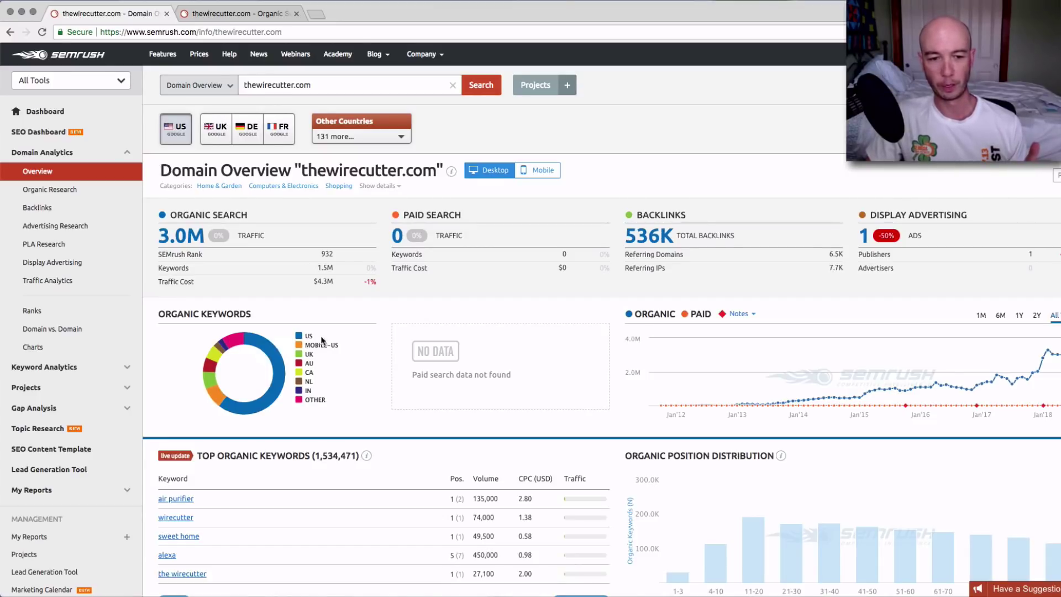
mouse_move(276, 353)
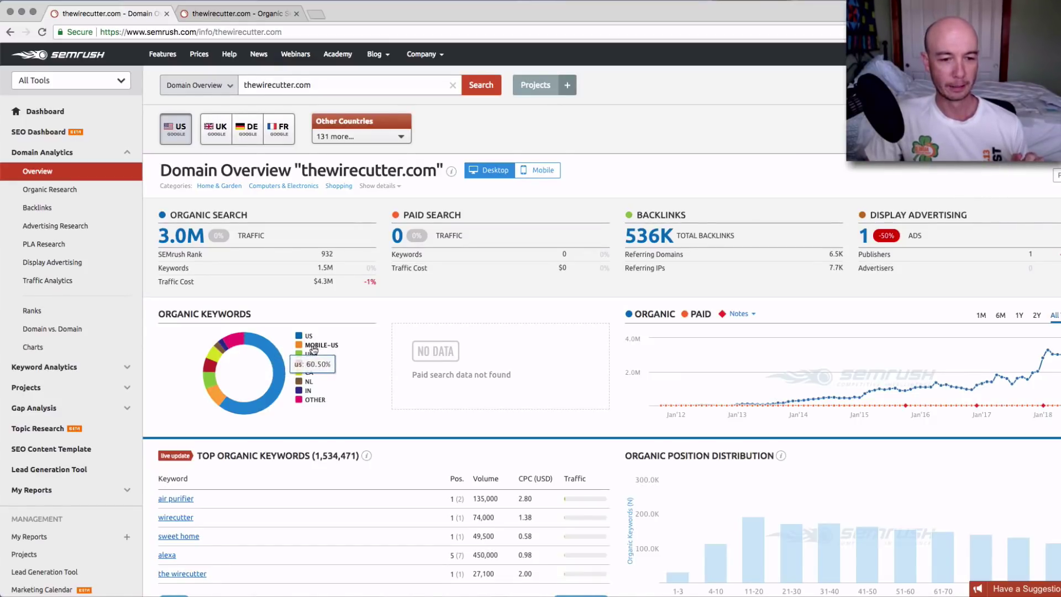
mouse_move(215, 396)
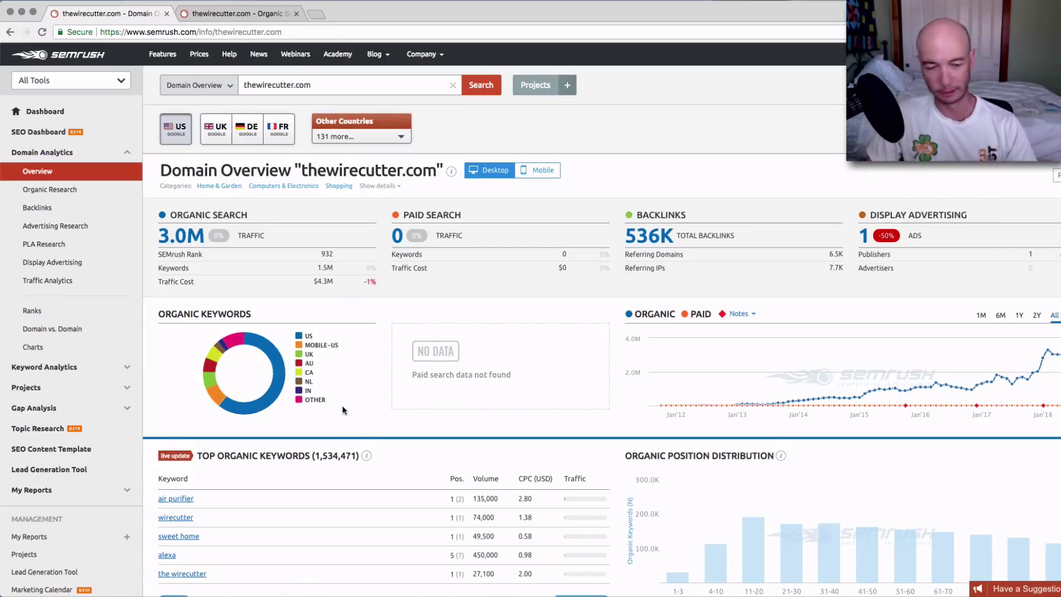
mouse_move(735, 408)
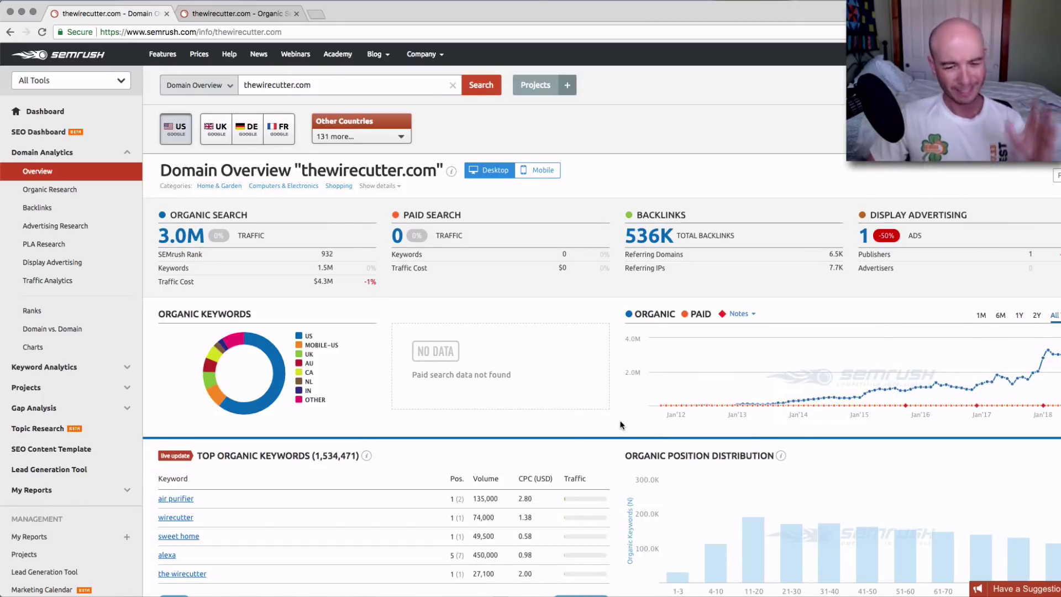
Scroll to thewirecutter.com's Top Organic Keywords and inspect the Organic Position Distribution bars.
scroll(621, 425, "down", 3)
scroll(621, 425, "down", 2)
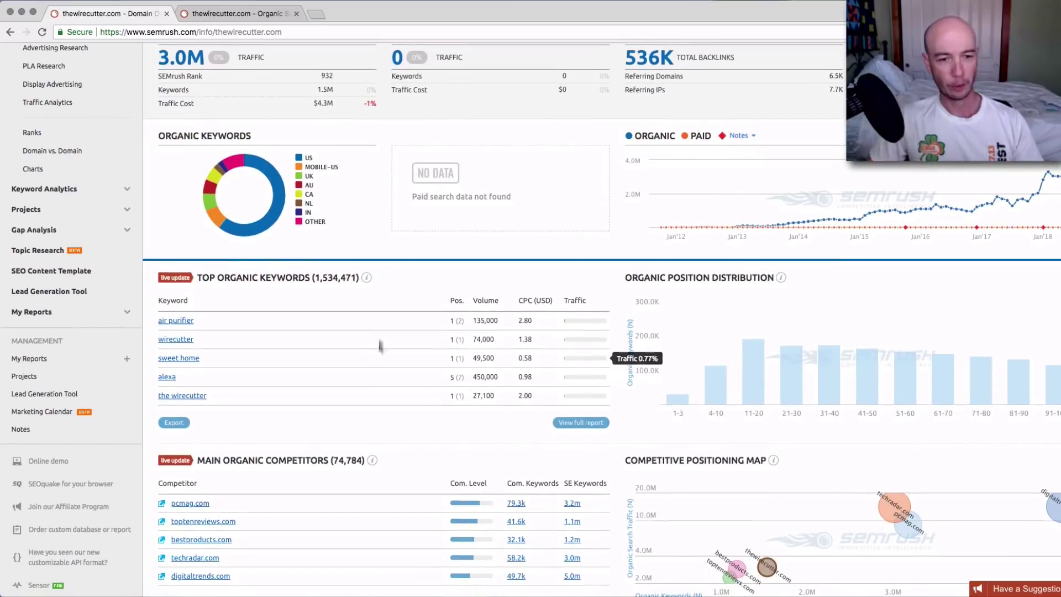
scroll(327, 301, "down", 3)
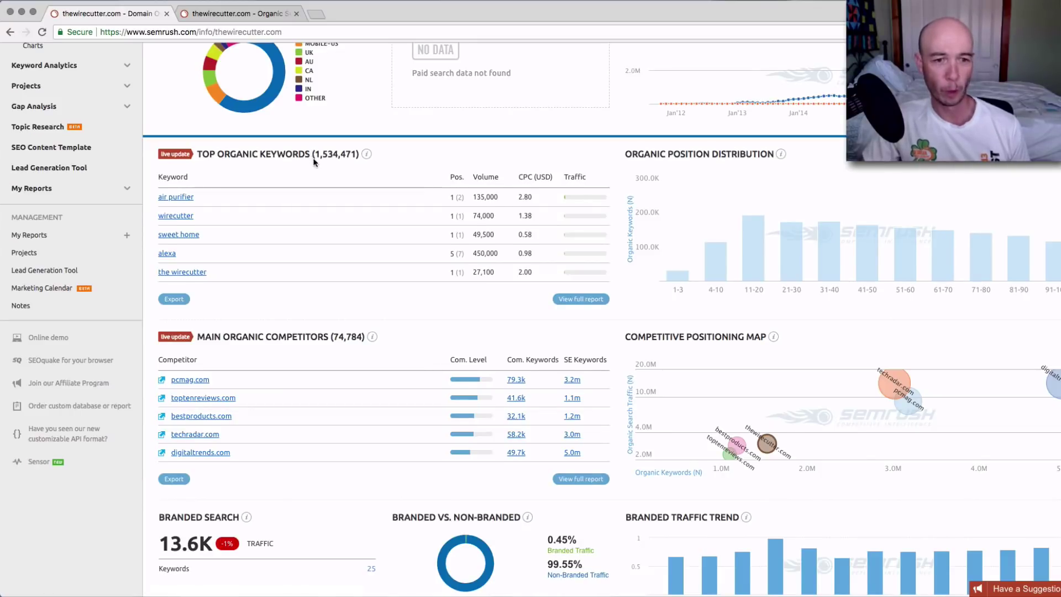
scroll(321, 160, "down", 1)
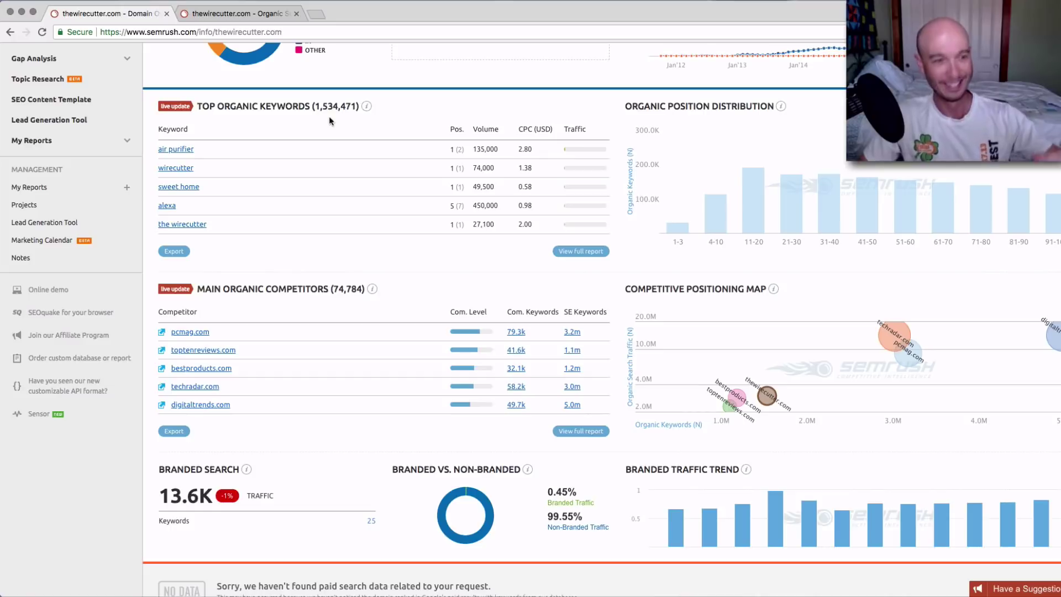
mouse_move(366, 109)
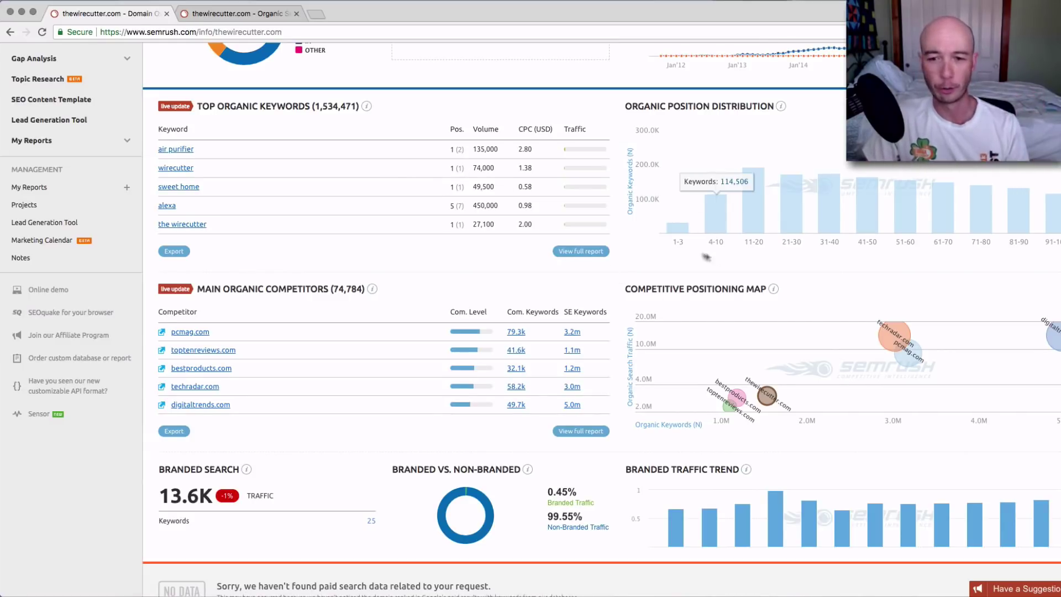
mouse_move(680, 237)
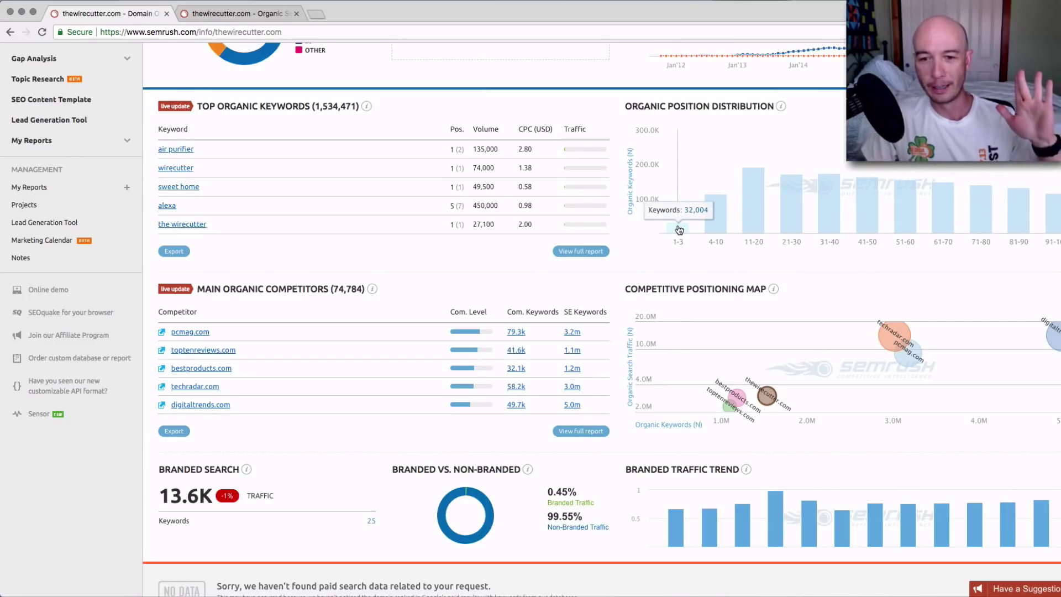
mouse_move(712, 228)
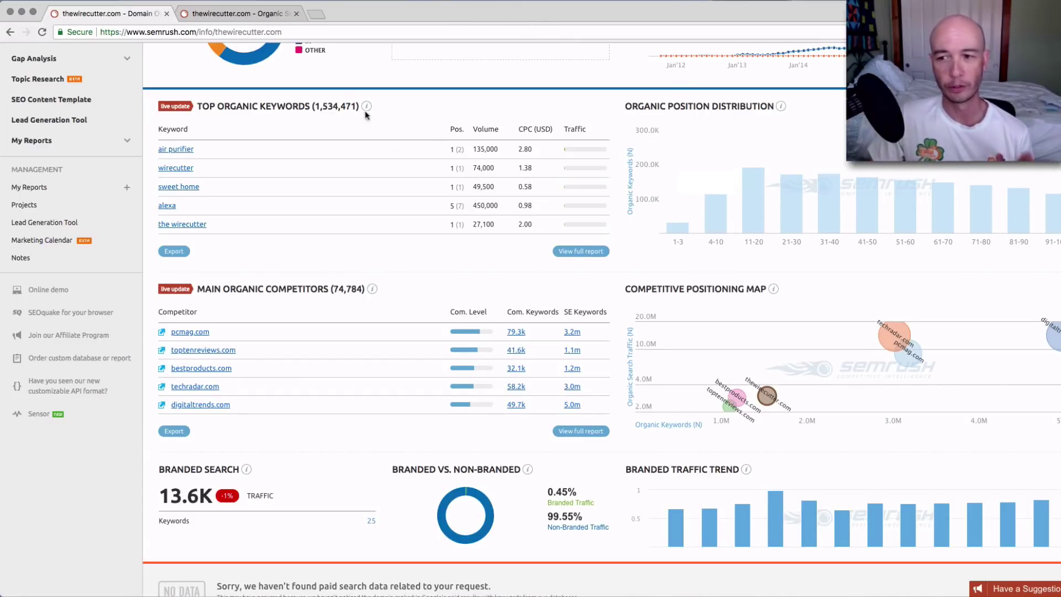
mouse_move(804, 243)
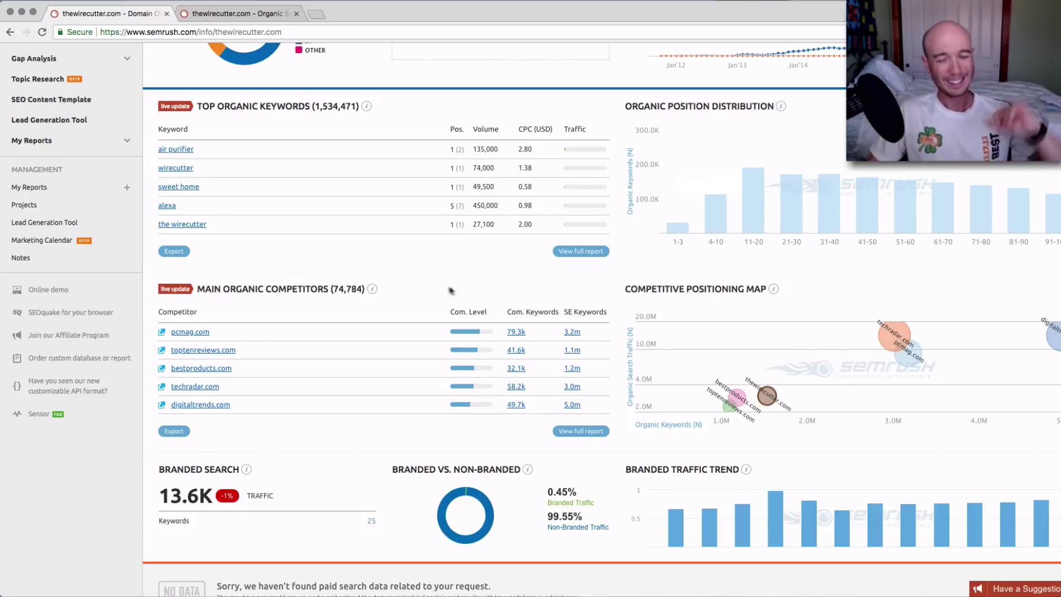
Inspect the competitor Com. Level bars and Competitive Positioning Map bubbles, led by pcmag.com.
scroll(398, 285, "down", 4)
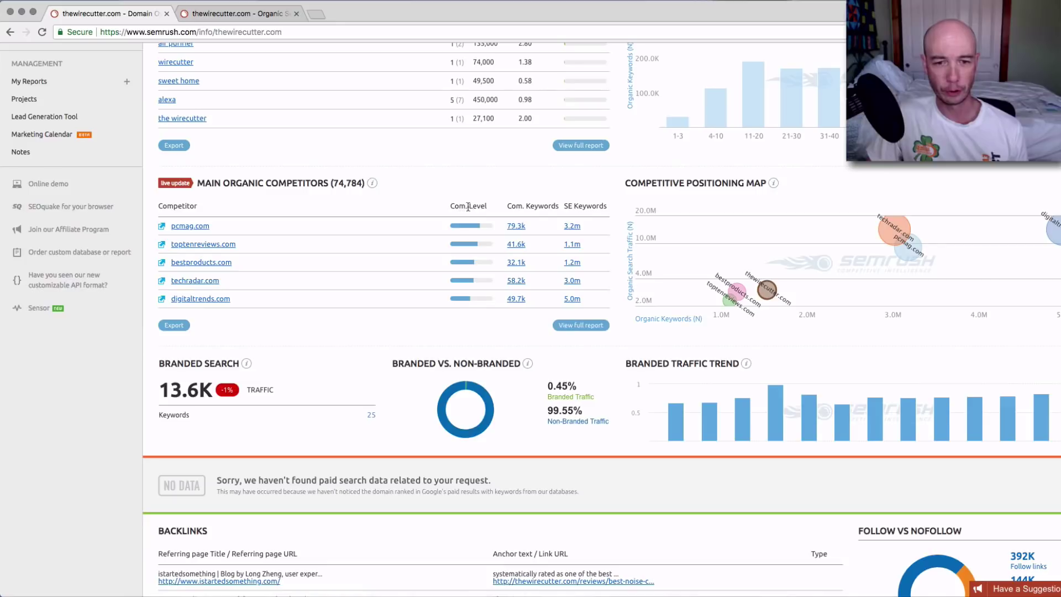
mouse_move(470, 236)
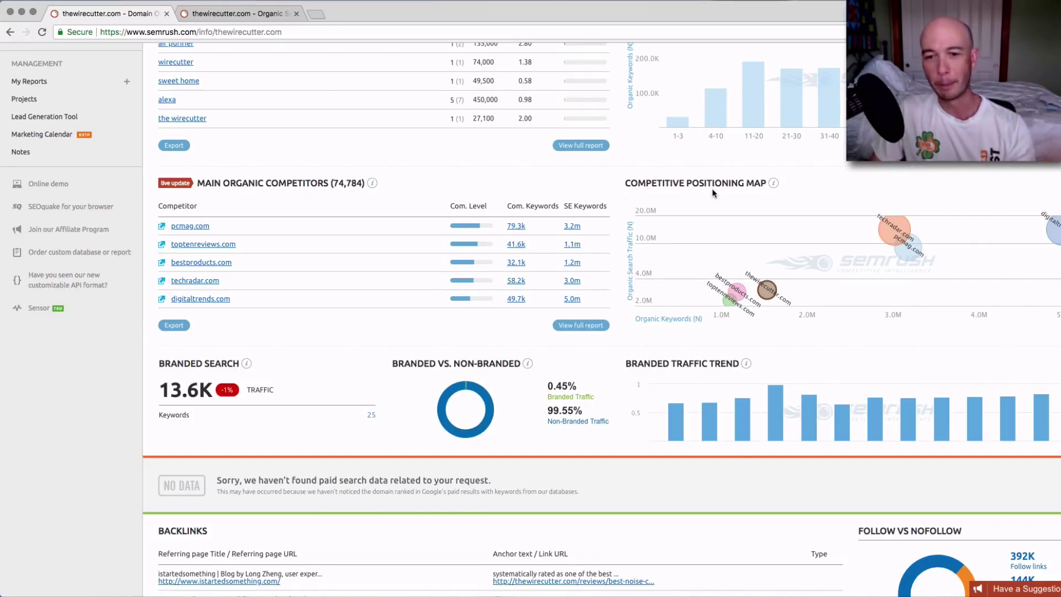
mouse_move(880, 259)
mouse_move(911, 248)
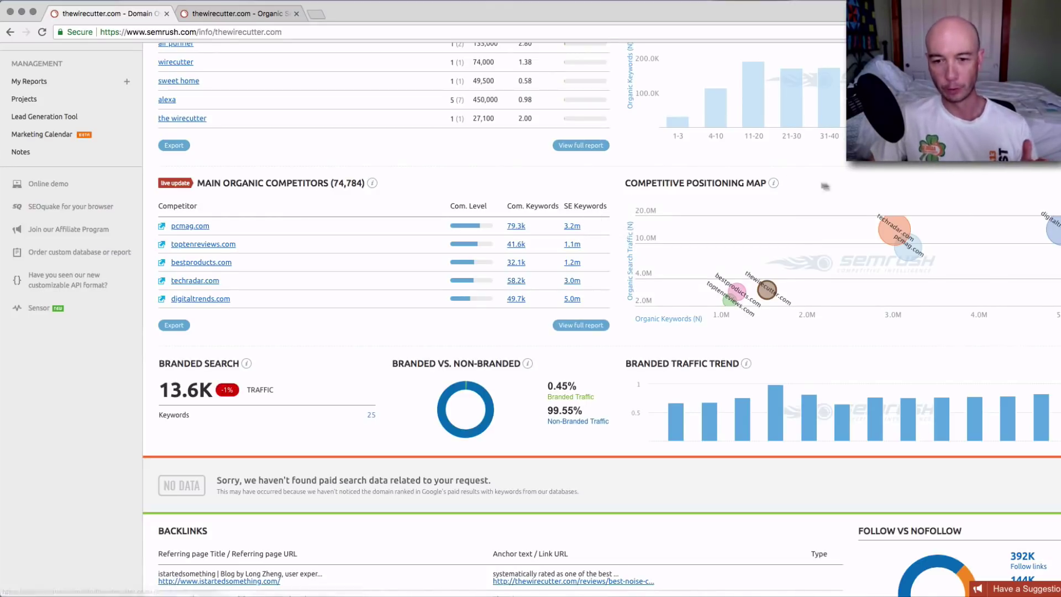
mouse_move(894, 227)
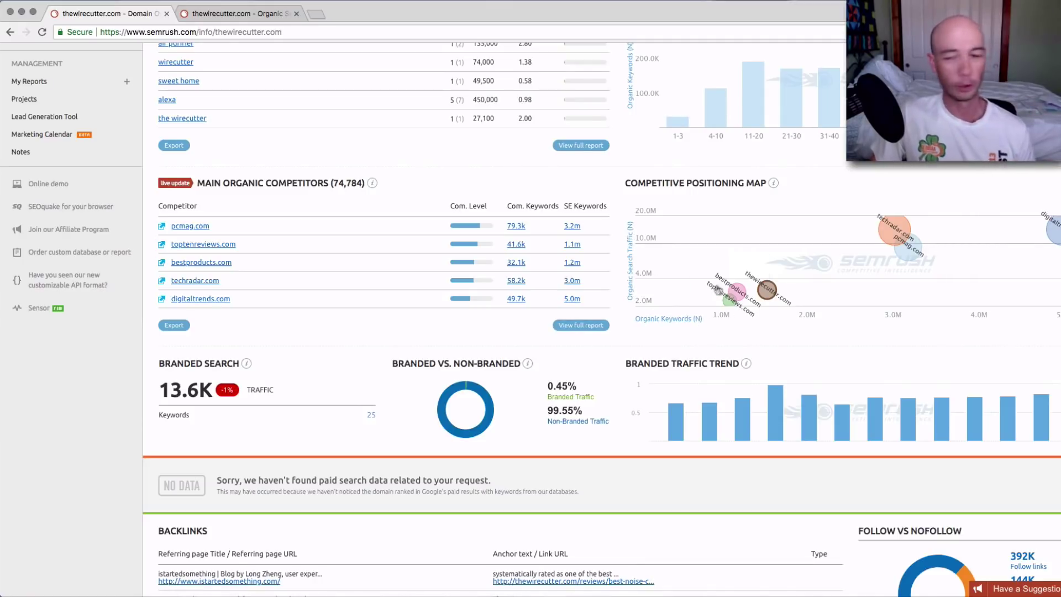
mouse_move(723, 284)
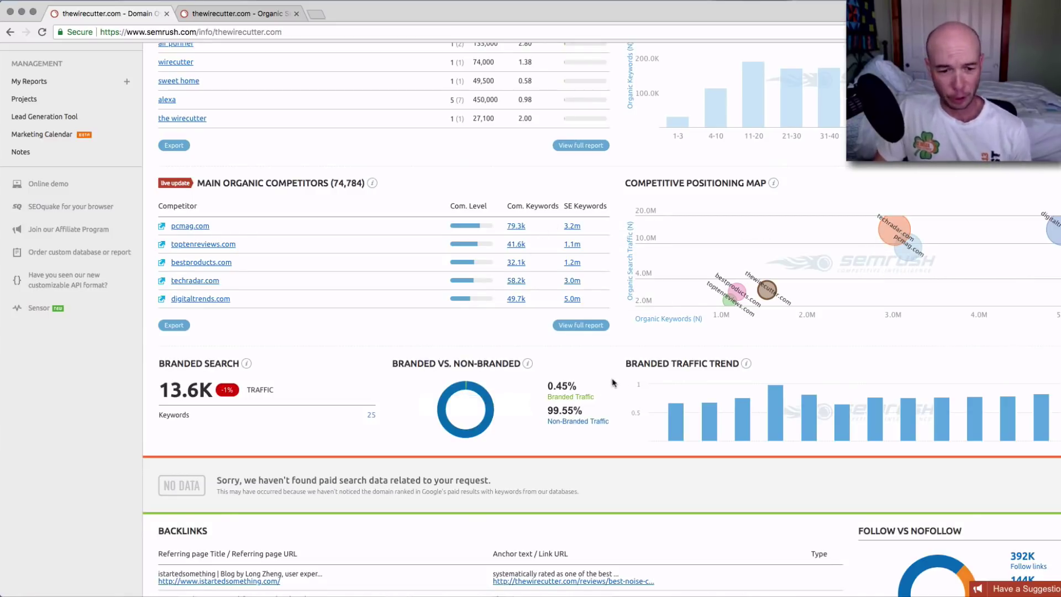
scroll(607, 380, "down", 2)
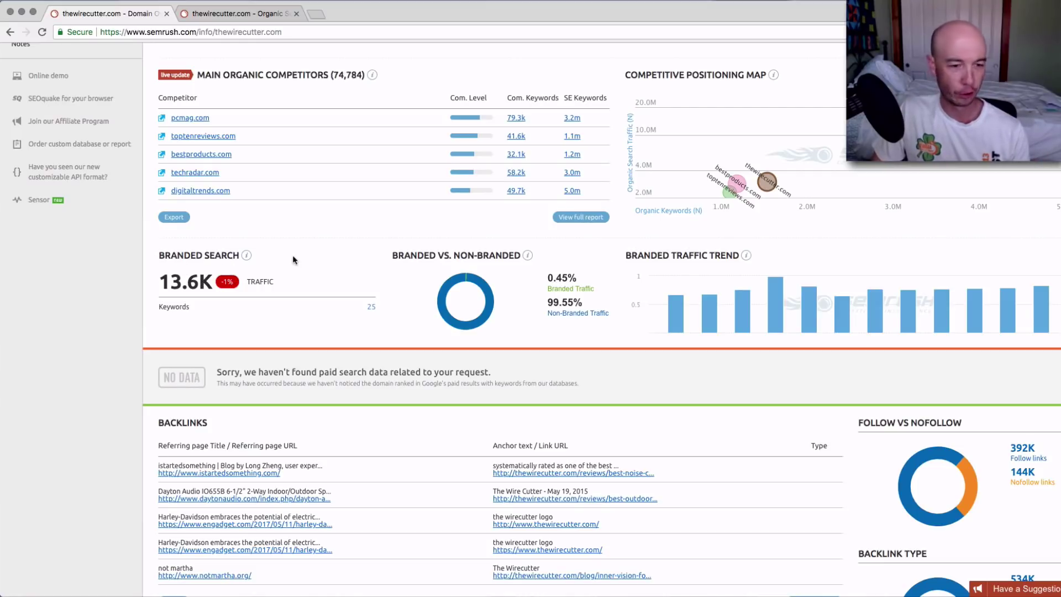
scroll(386, 333, "down", 3)
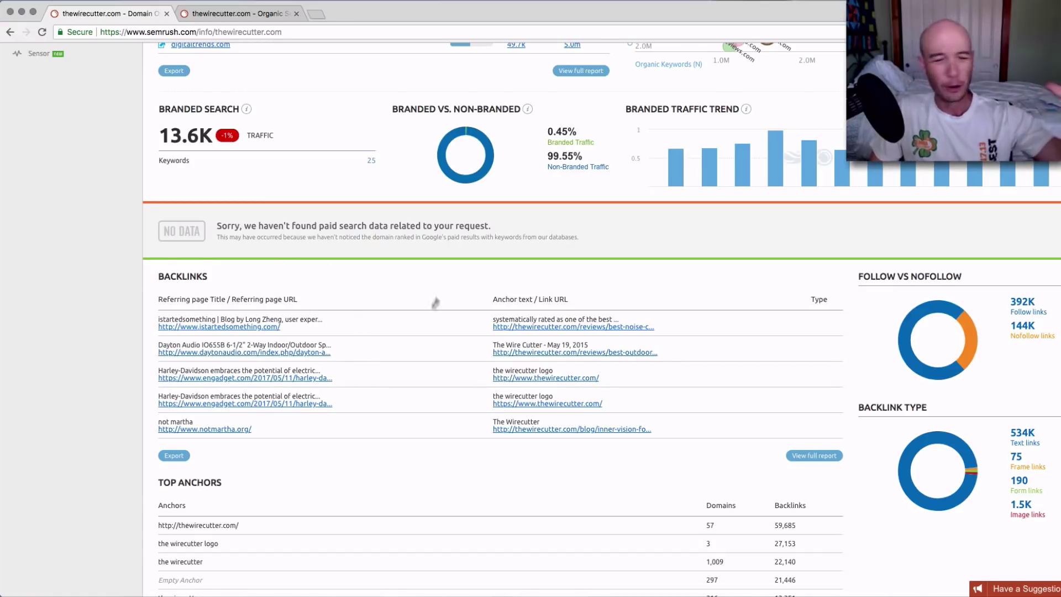
scroll(420, 323, "down", 3)
scroll(419, 326, "down", 3)
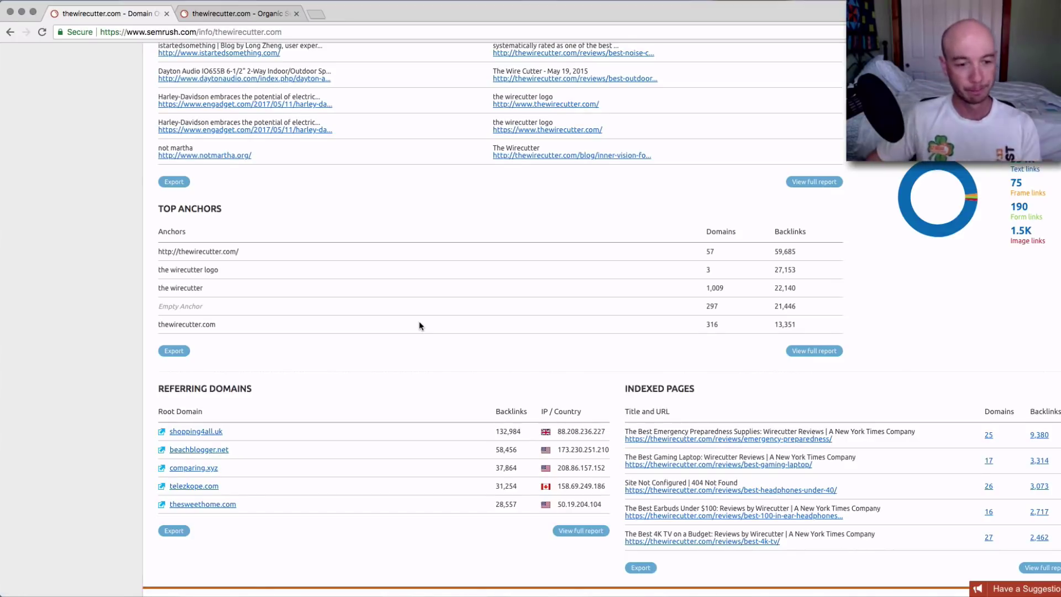
scroll(420, 327, "down", 6)
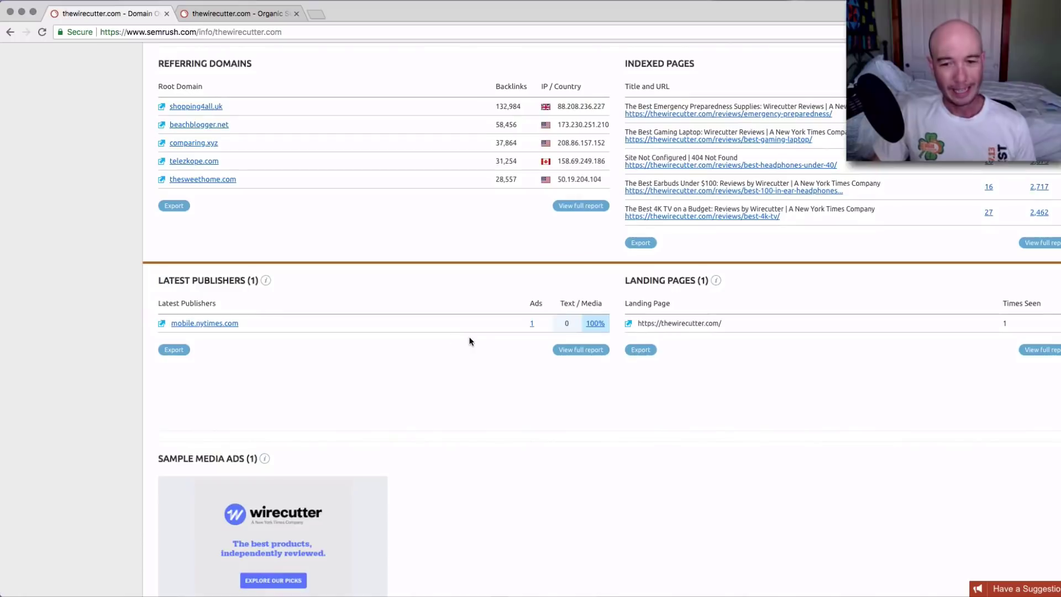
scroll(469, 341, "up", 15)
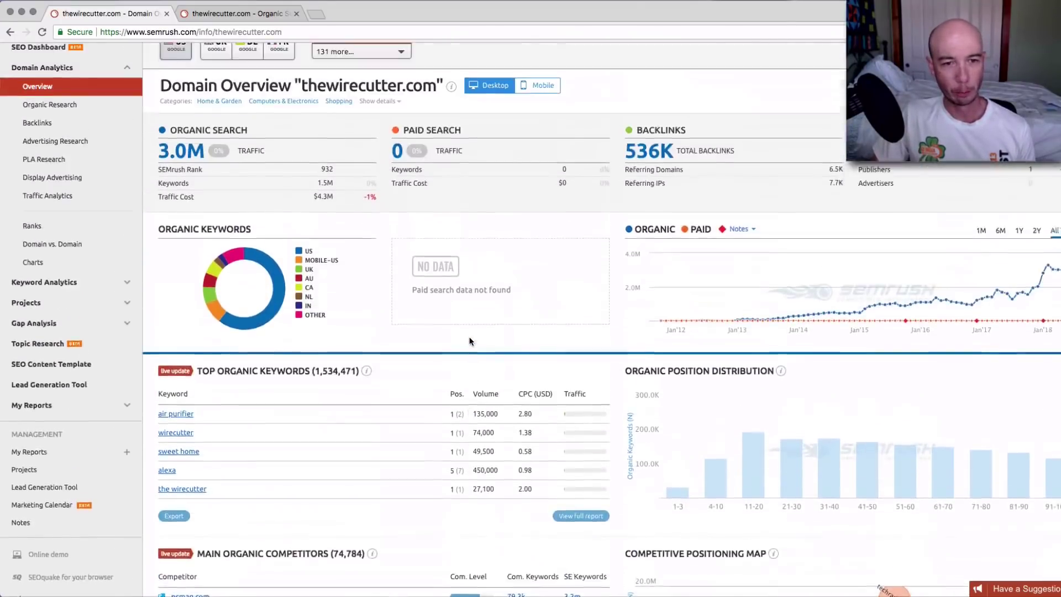
Open the full Top Organic Keywords report and view it in the new tab.
scroll(469, 341, "down", 4)
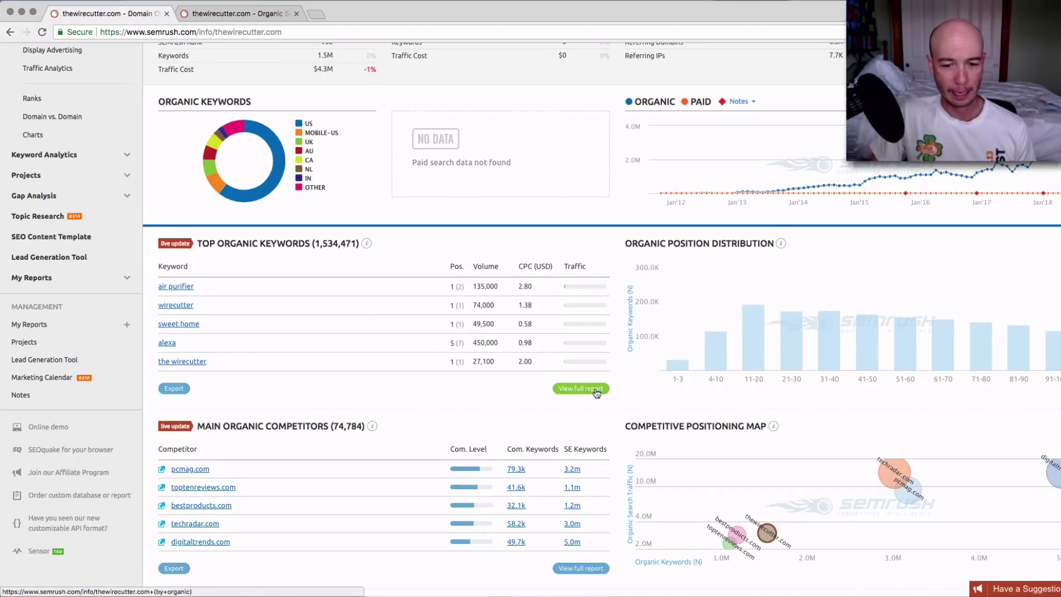
left_click(597, 390, "super")
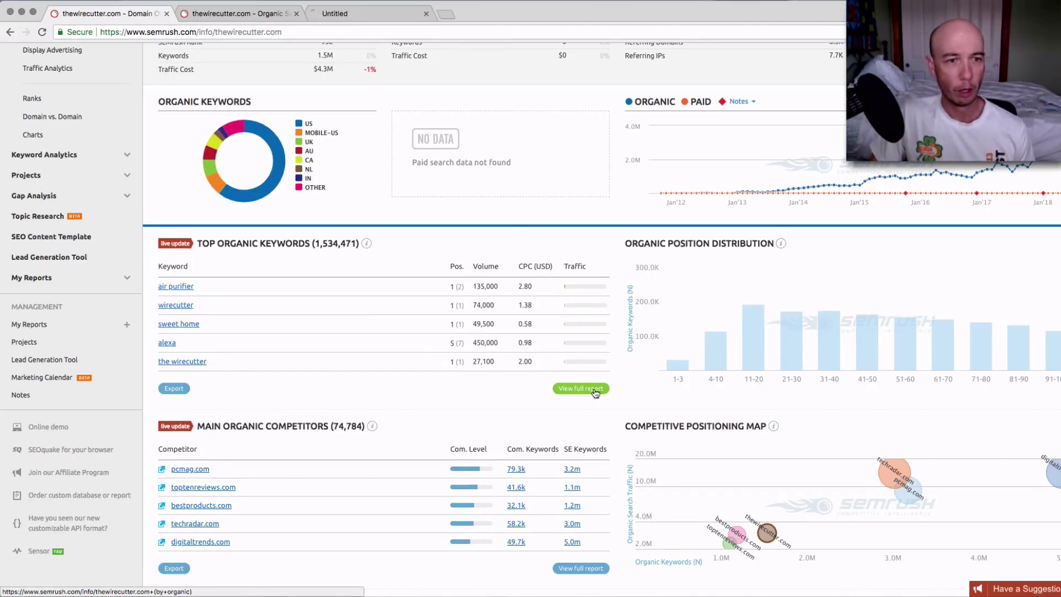
left_click(362, 16)
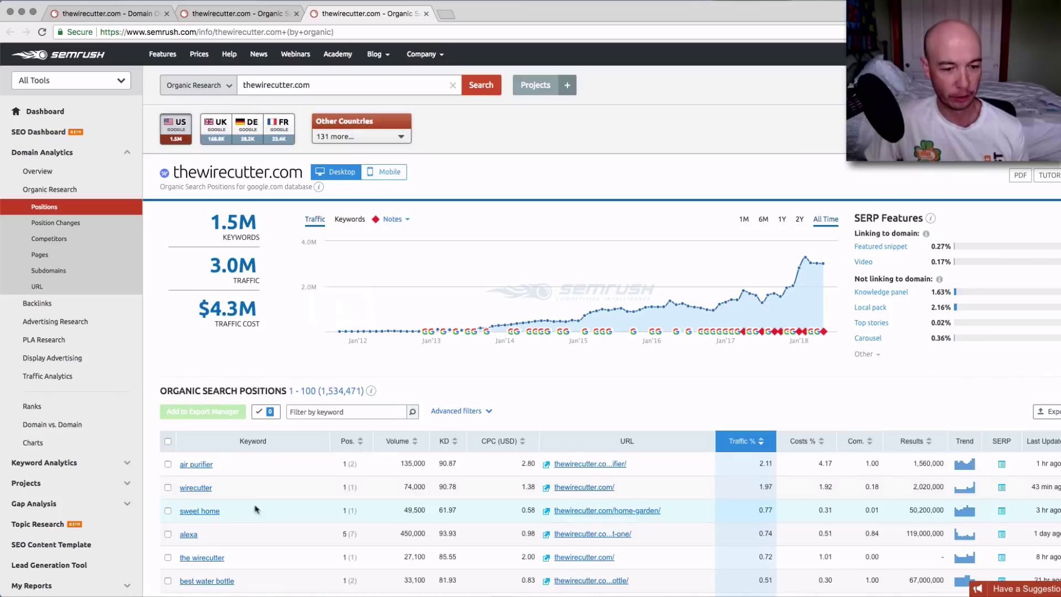
scroll(271, 454, "down", 1)
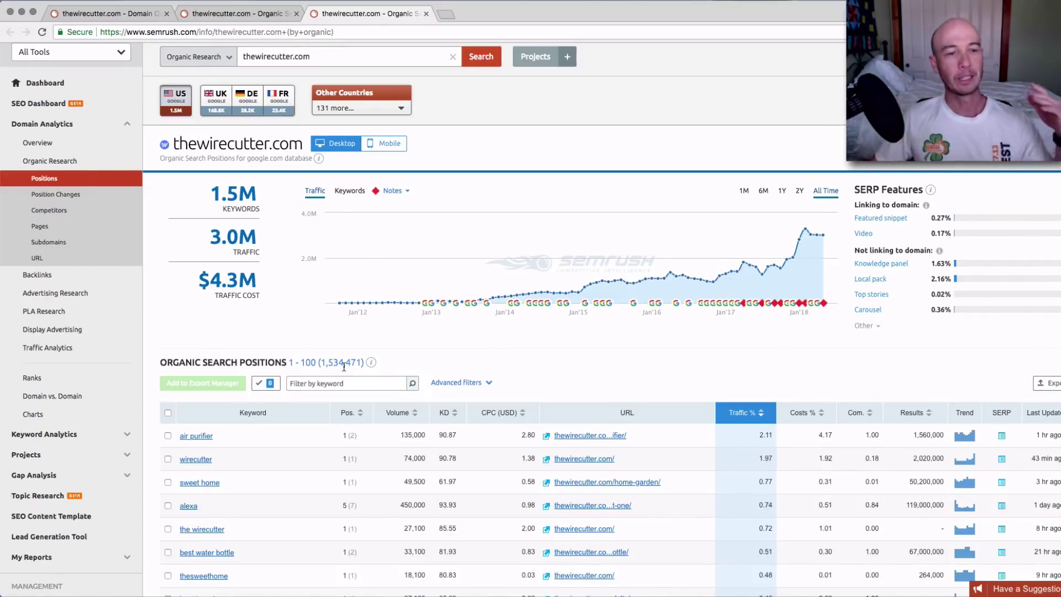
Return to the tab with the report filtered by 'best' and 'lawn mower'.
left_click(242, 17)
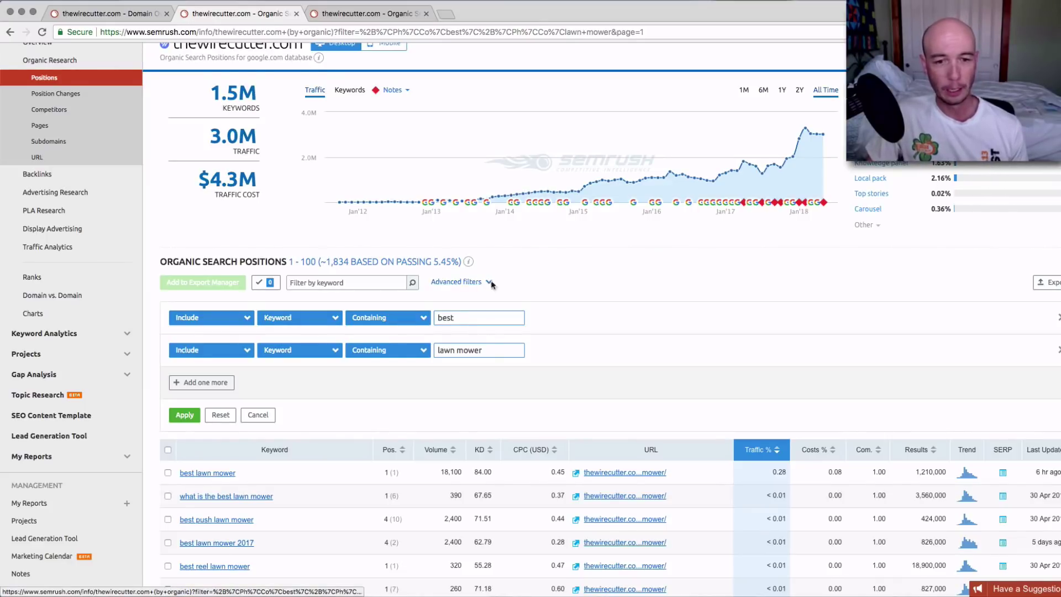
left_click(381, 13)
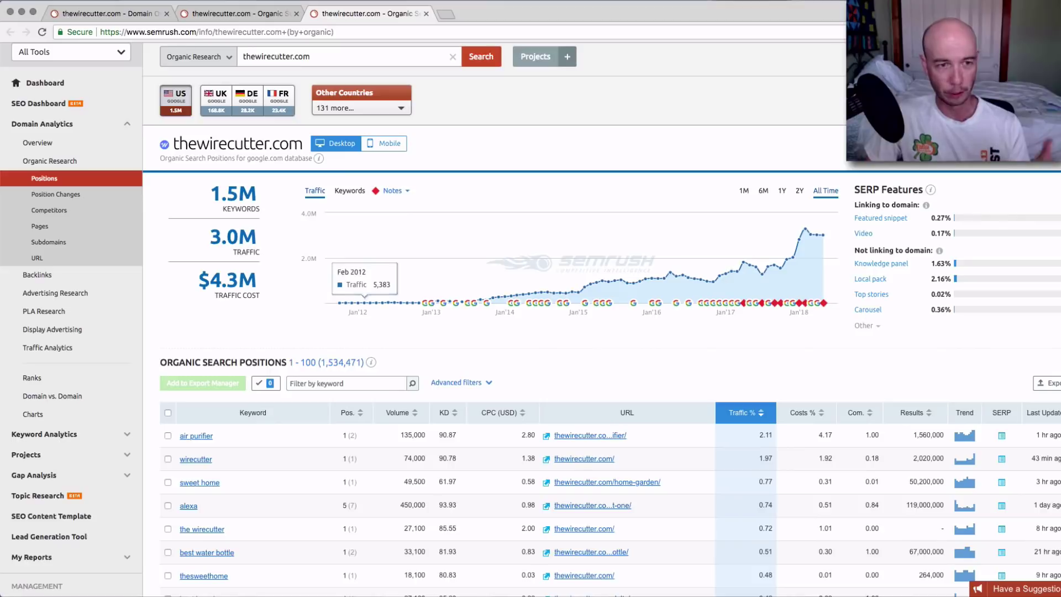
left_click(235, 15)
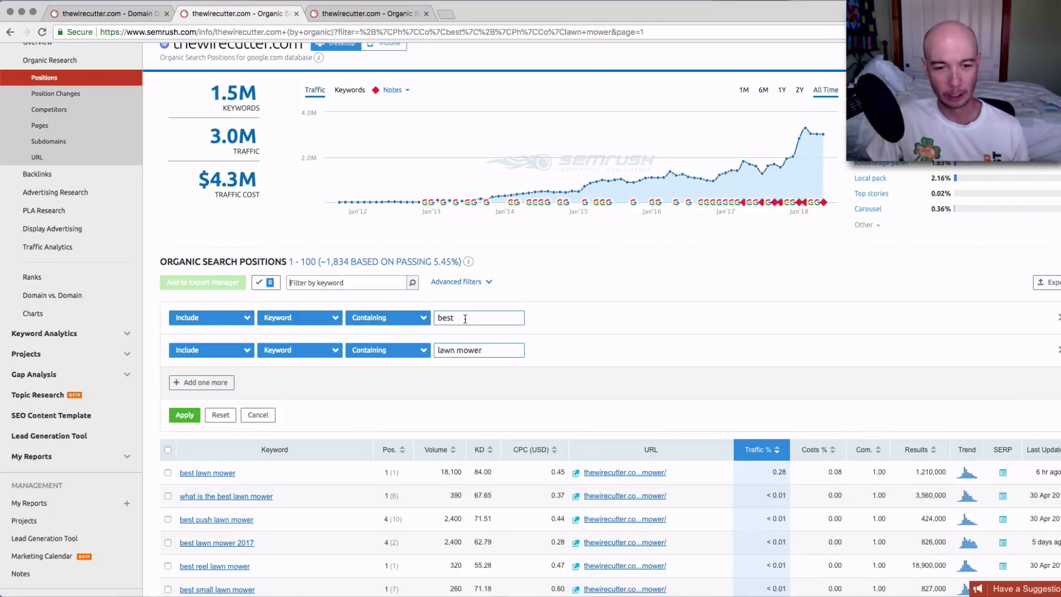
left_click(216, 321)
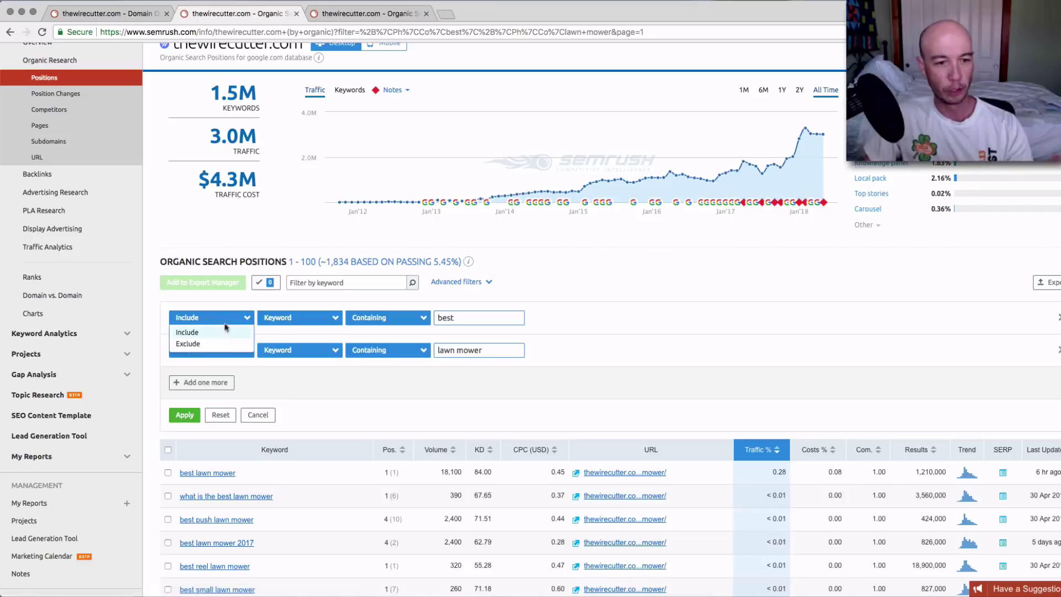
left_click(223, 336)
left_click(297, 320)
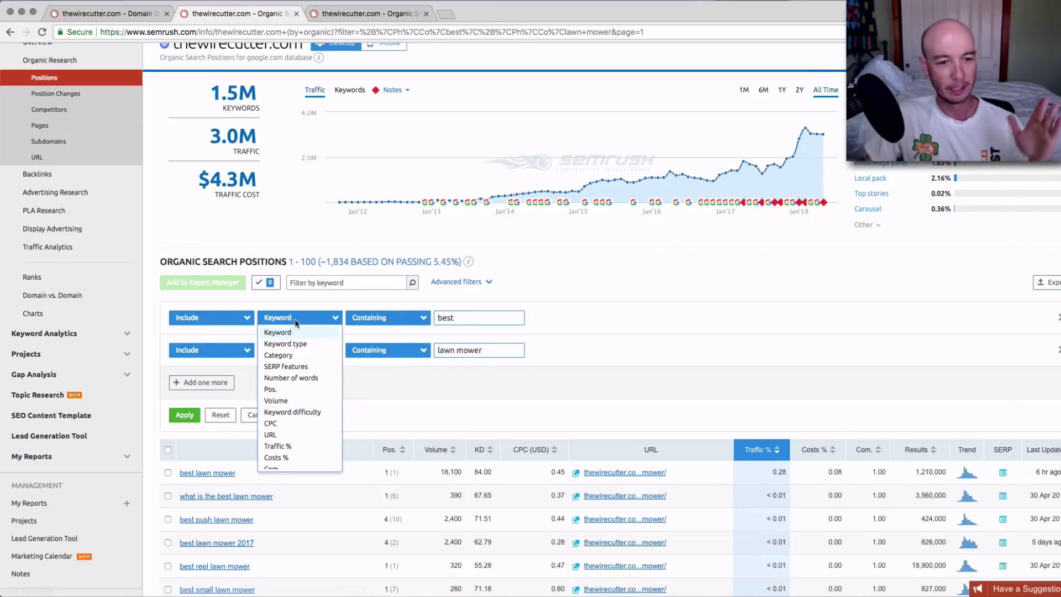
left_click(296, 334)
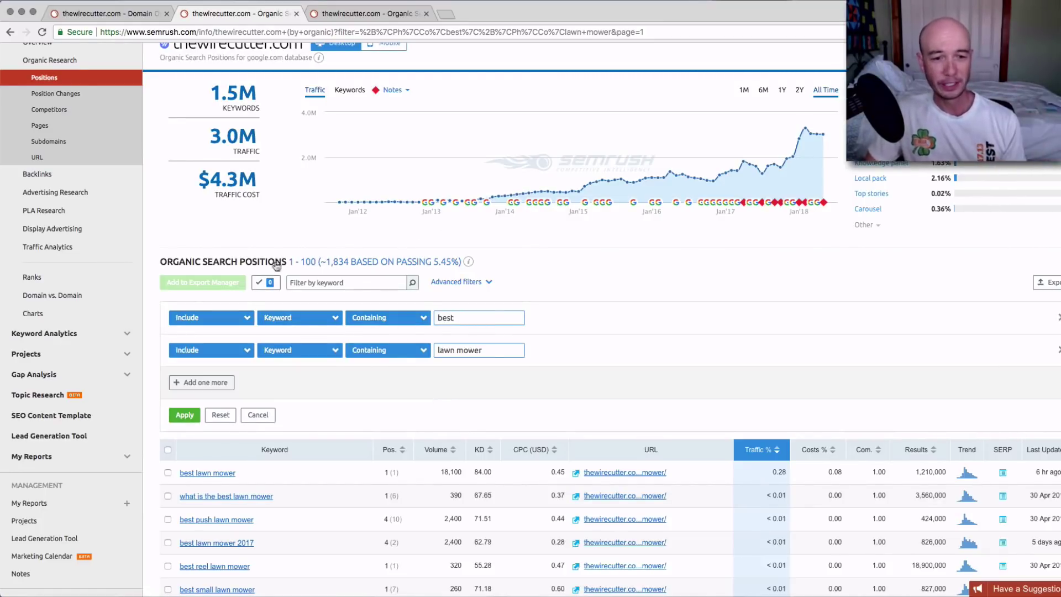
left_click(365, 13)
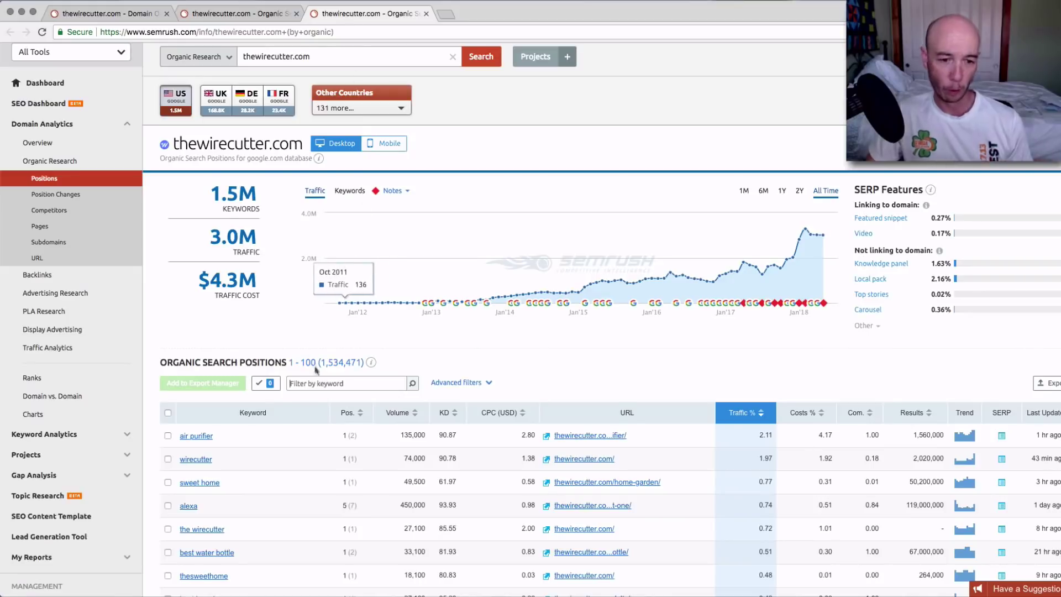
left_click_drag(318, 363, 358, 362)
left_click(225, 18)
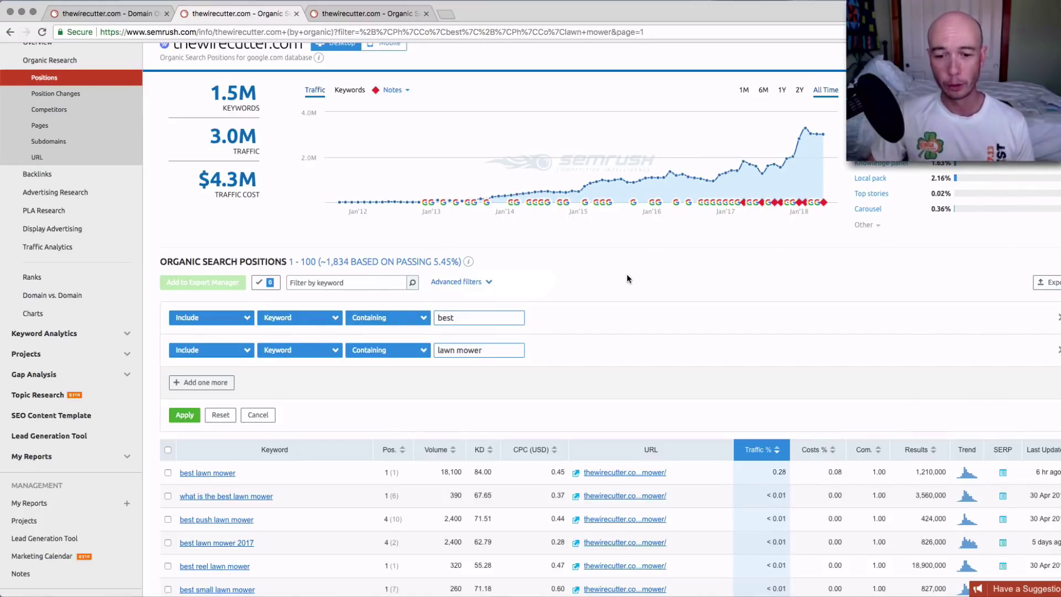
left_click(1048, 283)
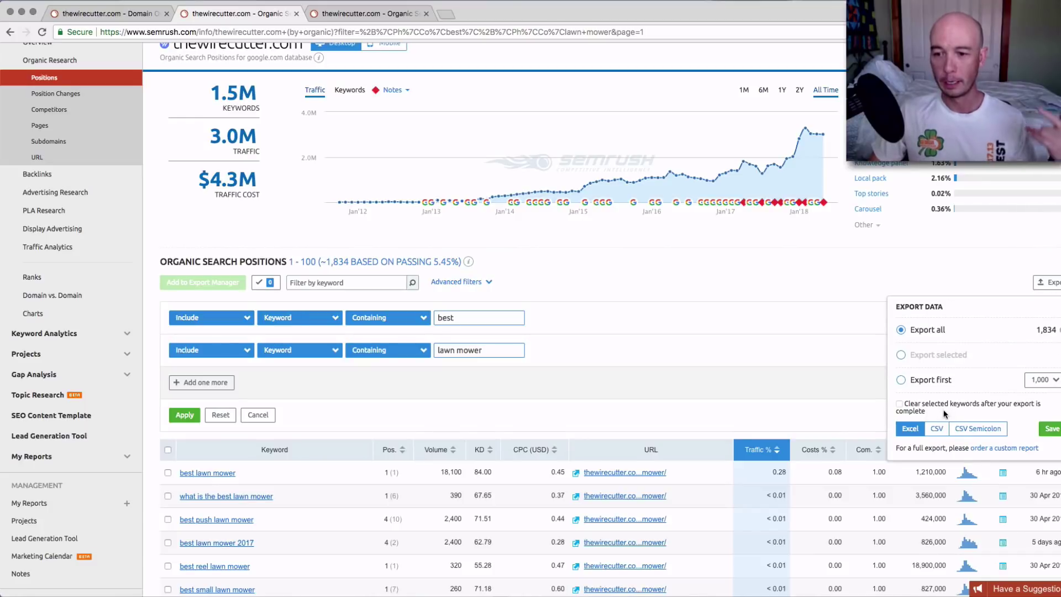
left_click(936, 431)
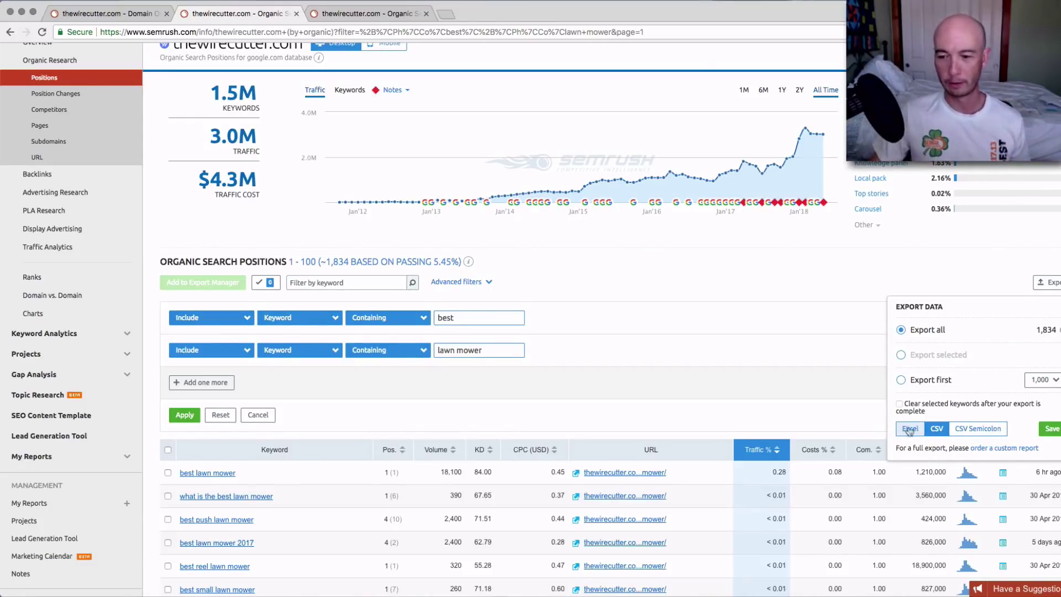
left_click(946, 285)
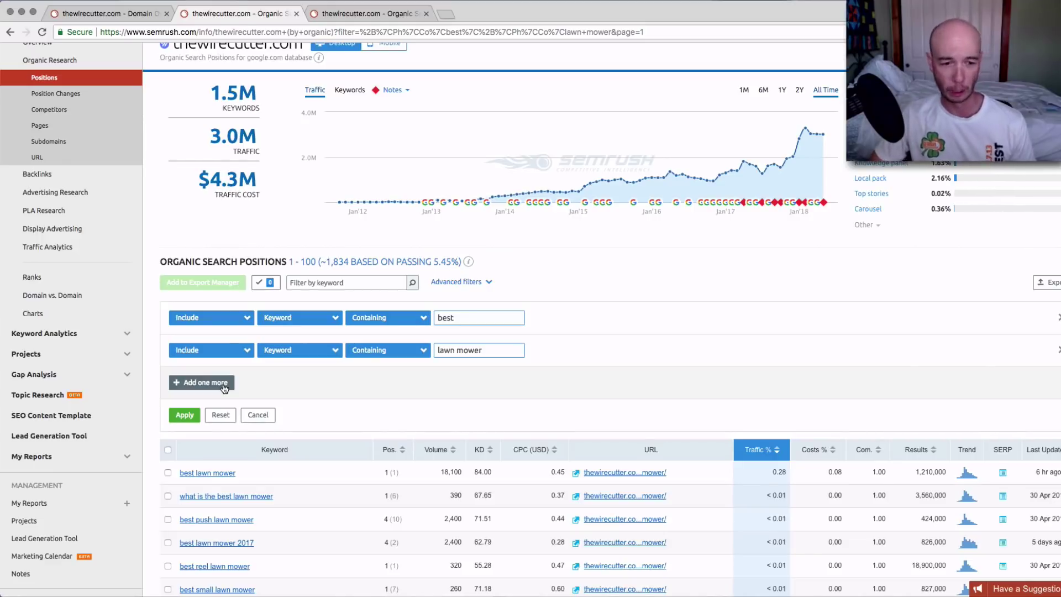
Add a third filter keeping keywords with search volume less than 250, leaving about 1,050 results.
left_click(224, 389)
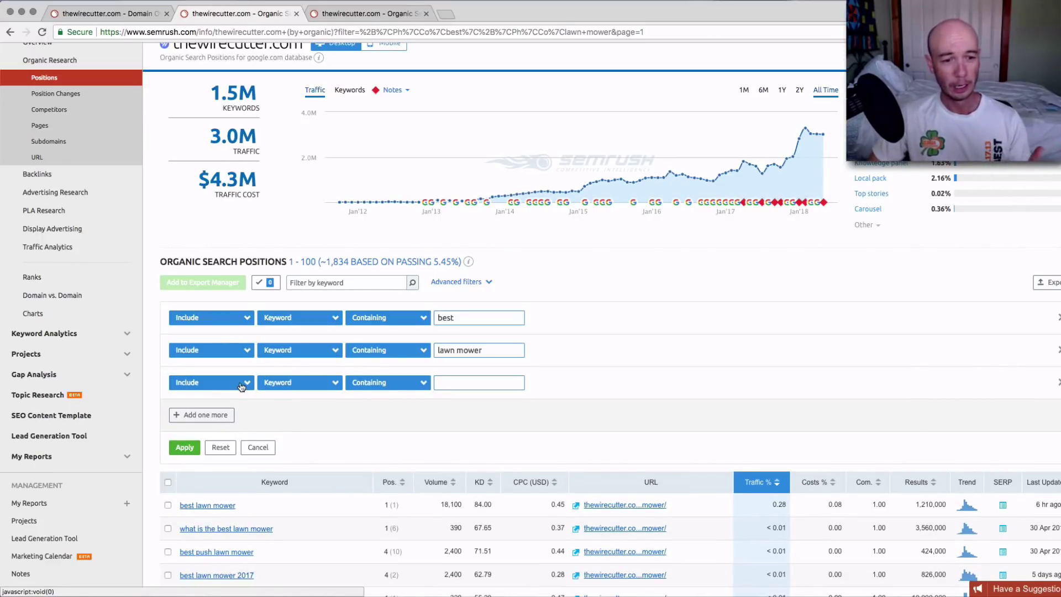
left_click(277, 387)
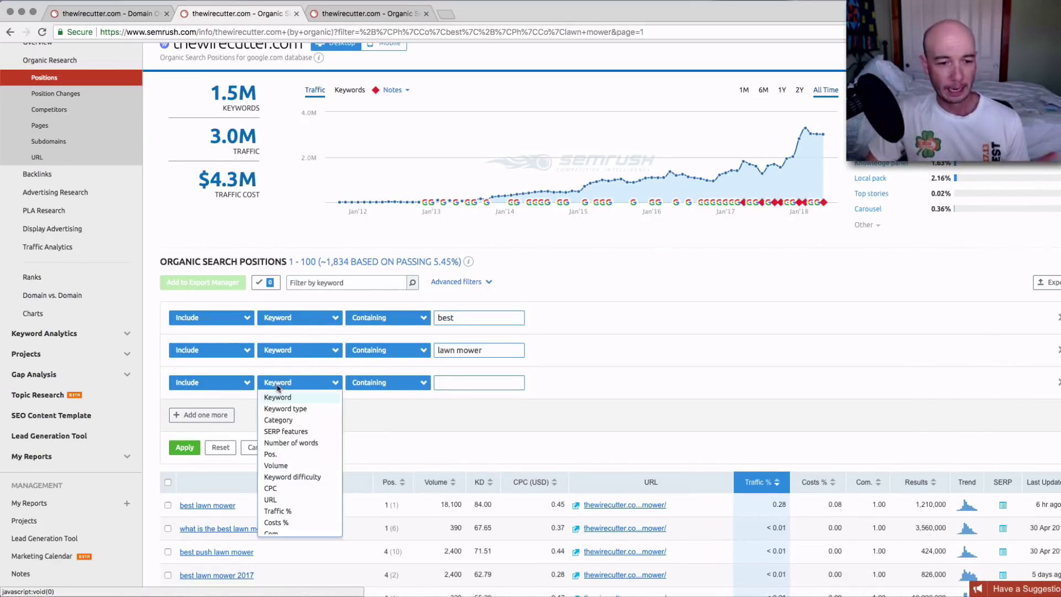
left_click(313, 467)
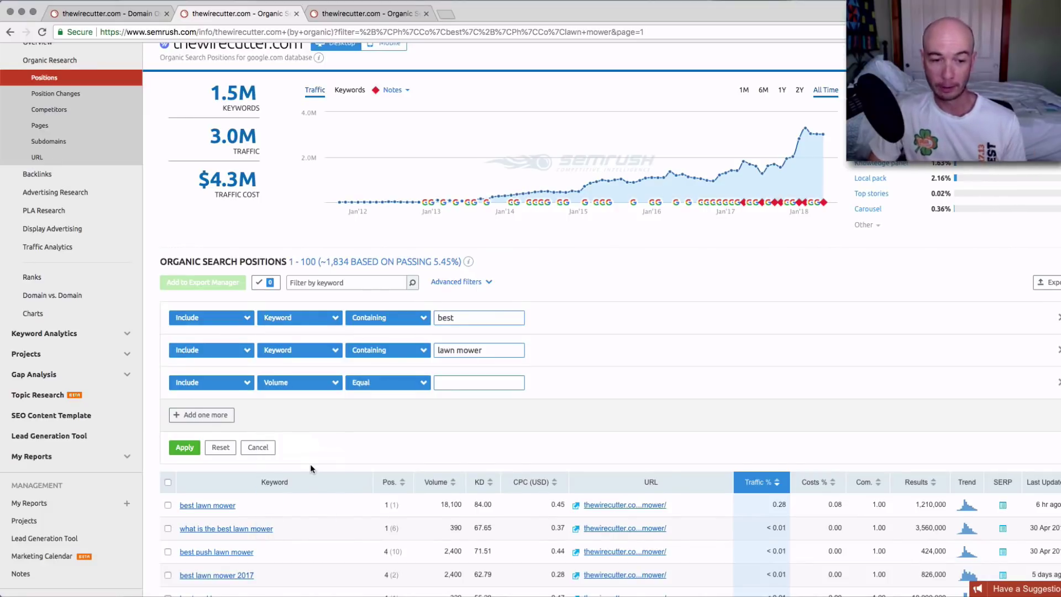
left_click(382, 387)
left_click(382, 423)
left_click(471, 386)
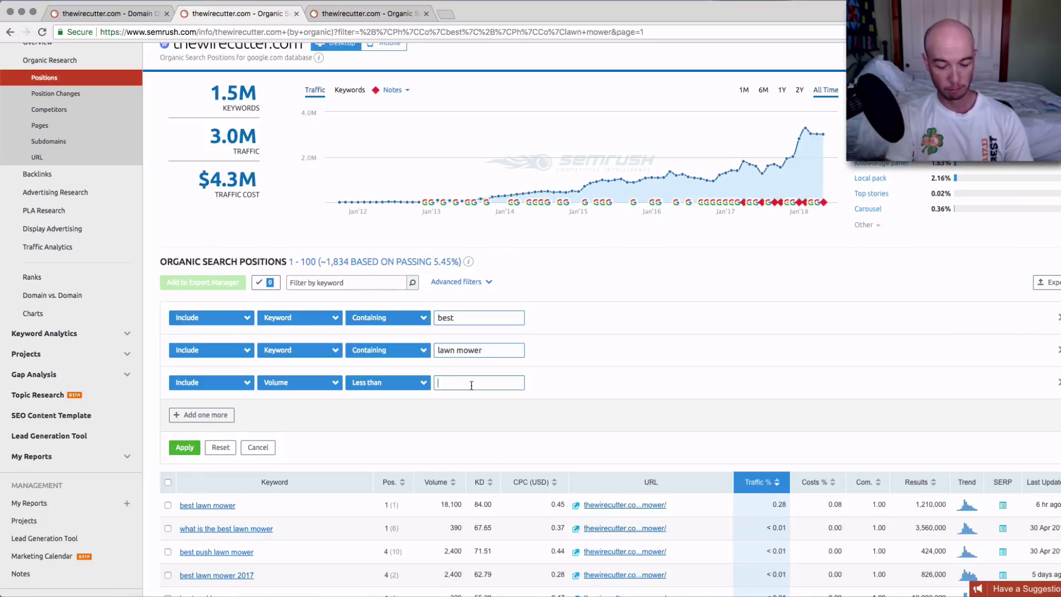
type("250")
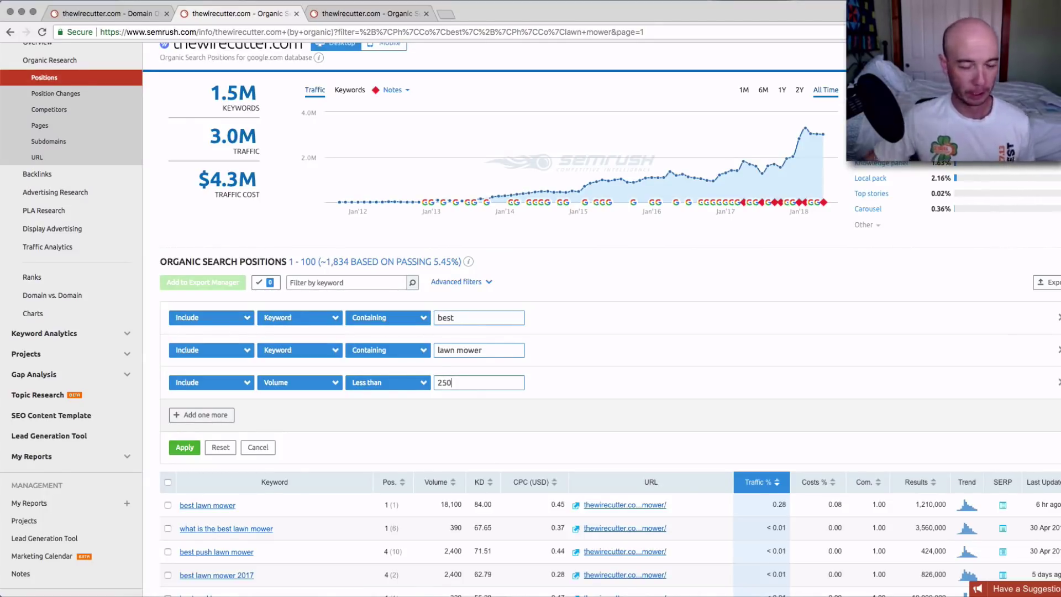
left_click(186, 448)
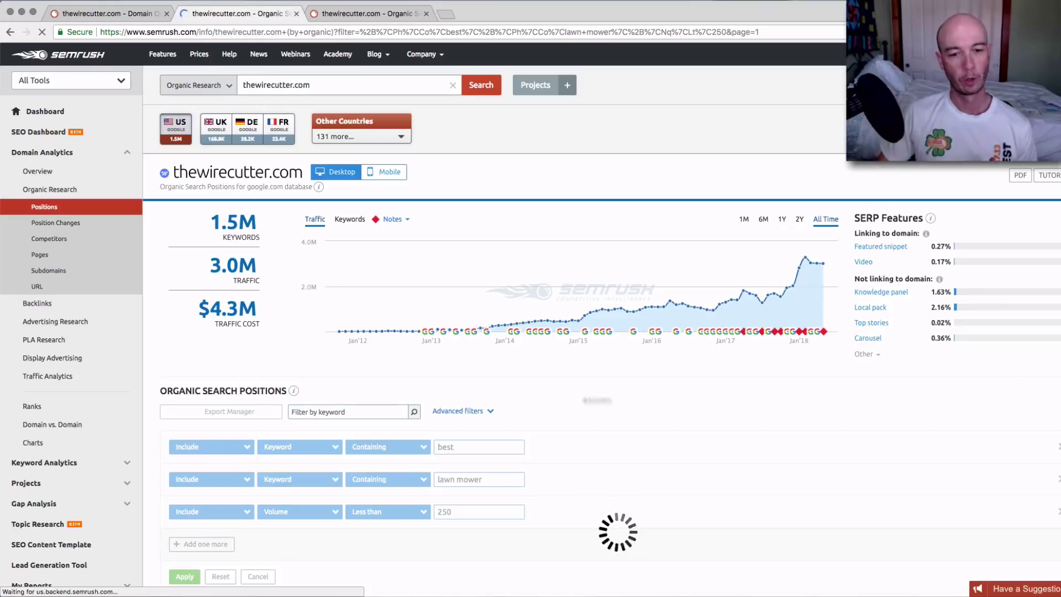
scroll(550, 409, "down", 1)
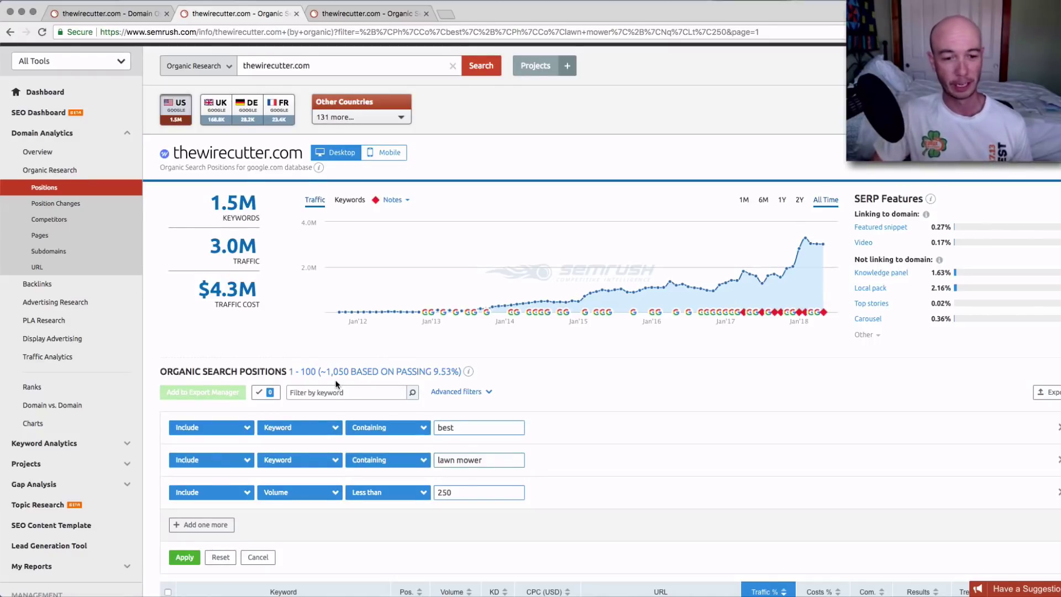
scroll(335, 384, "down", 1)
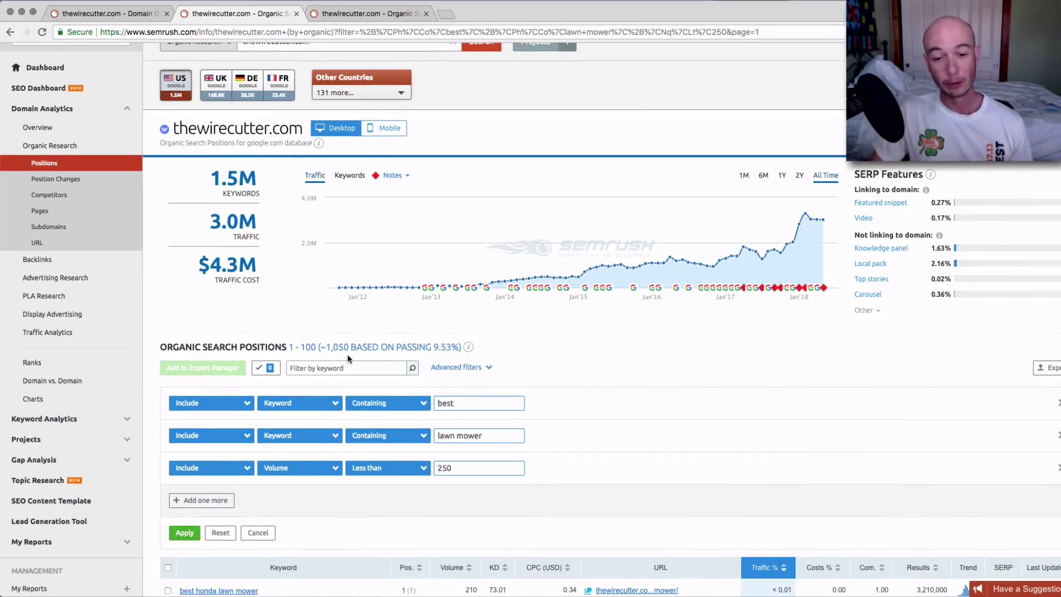
scroll(306, 413, "down", 4)
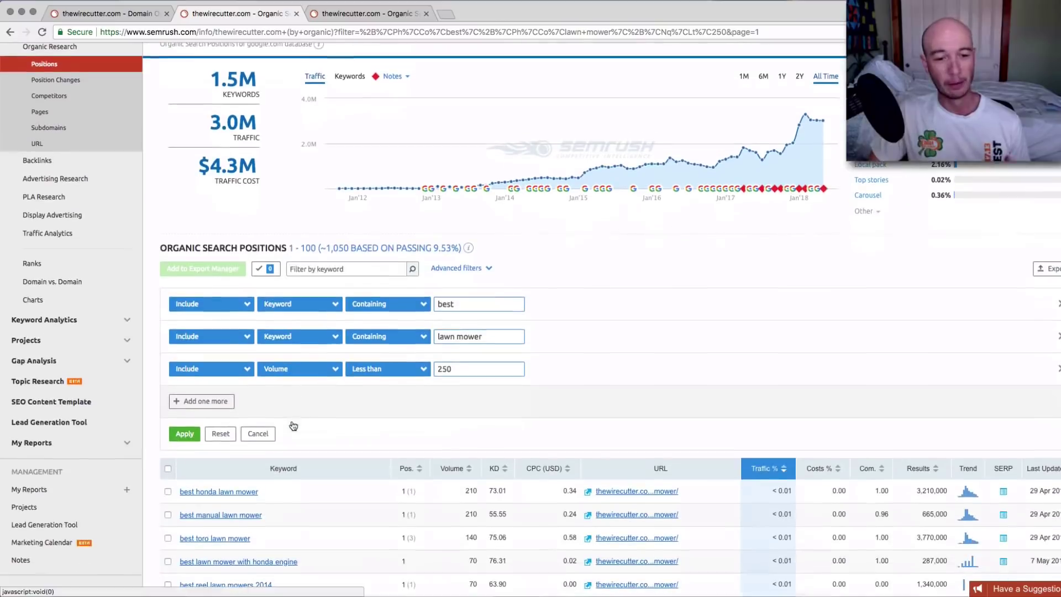
Add a fourth filter for ranking position less than 20, cutting results to about 864.
left_click(221, 402)
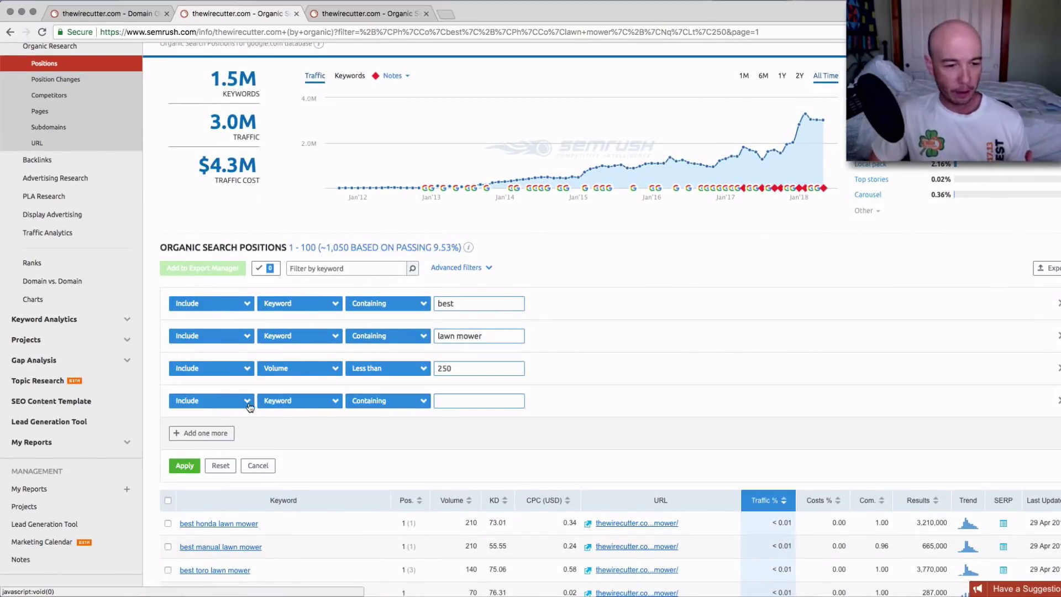
left_click(284, 407)
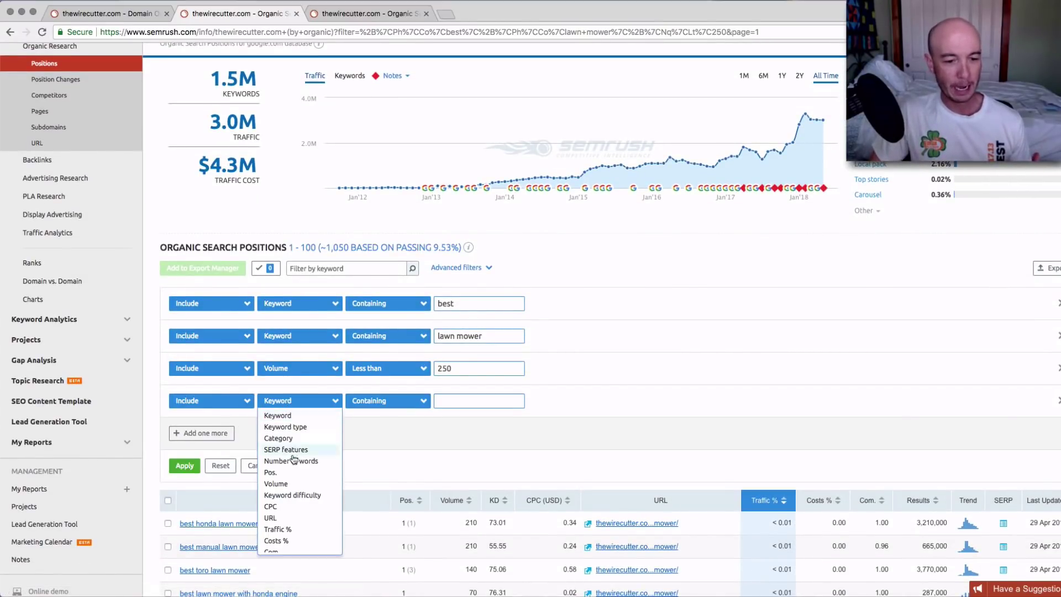
scroll(295, 473, "down", 3)
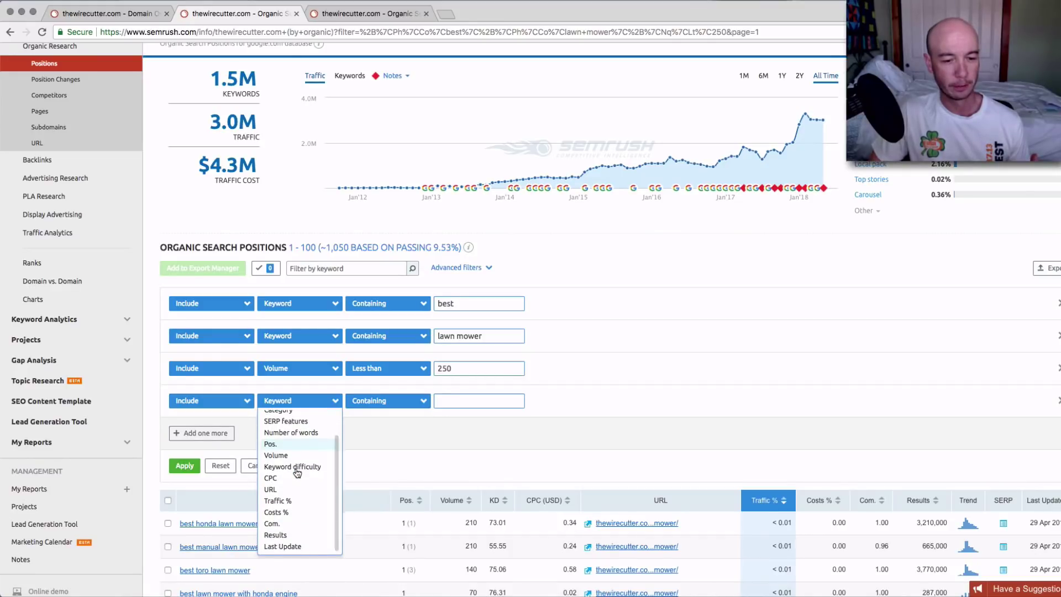
scroll(298, 473, "up", 3)
scroll(297, 473, "up", 1)
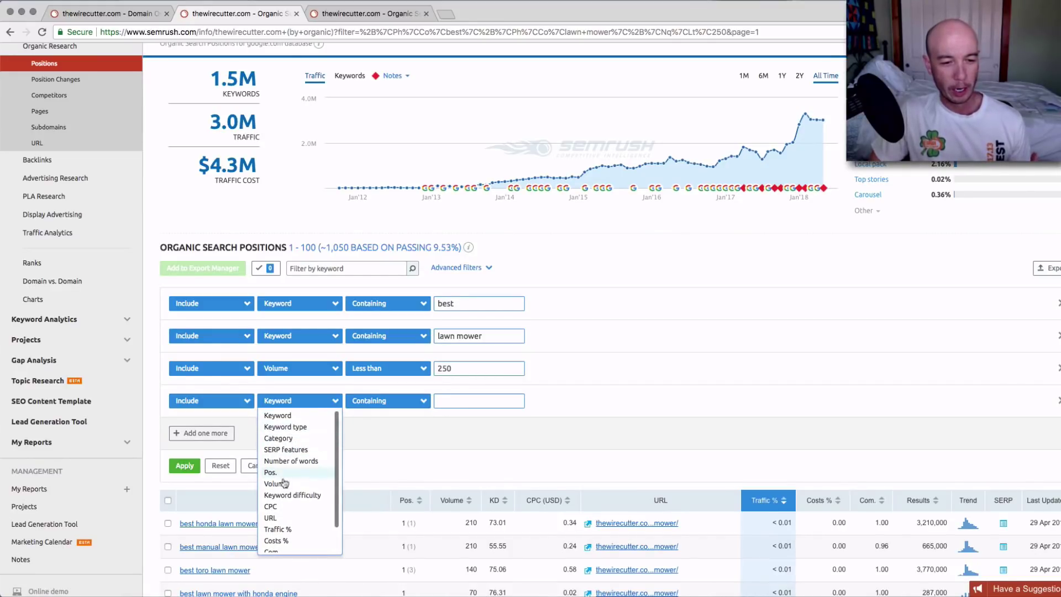
left_click(284, 473)
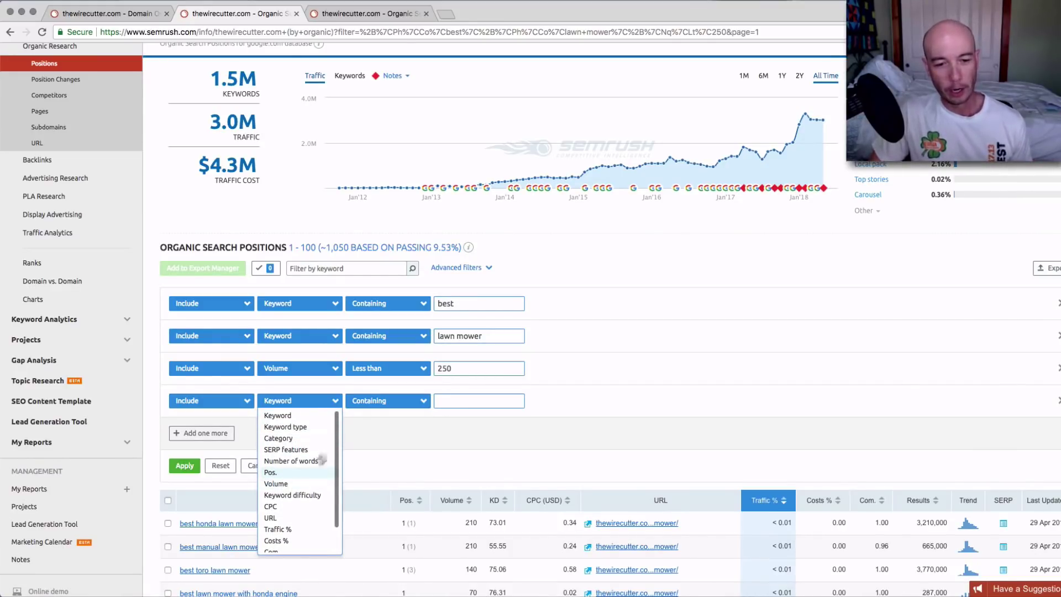
left_click(381, 401)
left_click(366, 438)
left_click(458, 401)
type("20")
left_click(191, 467)
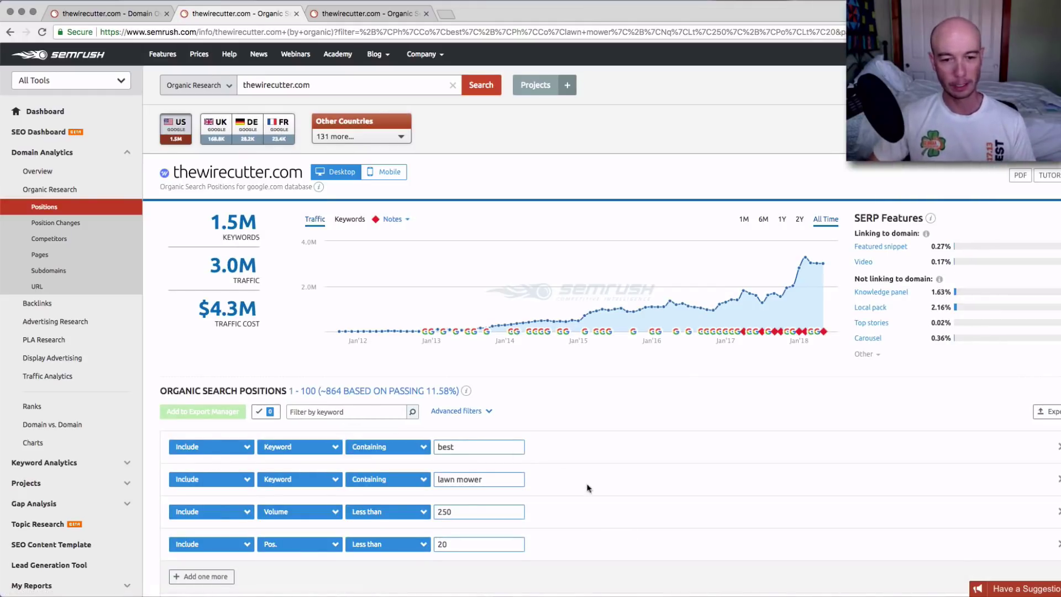
scroll(552, 456, "down", 3)
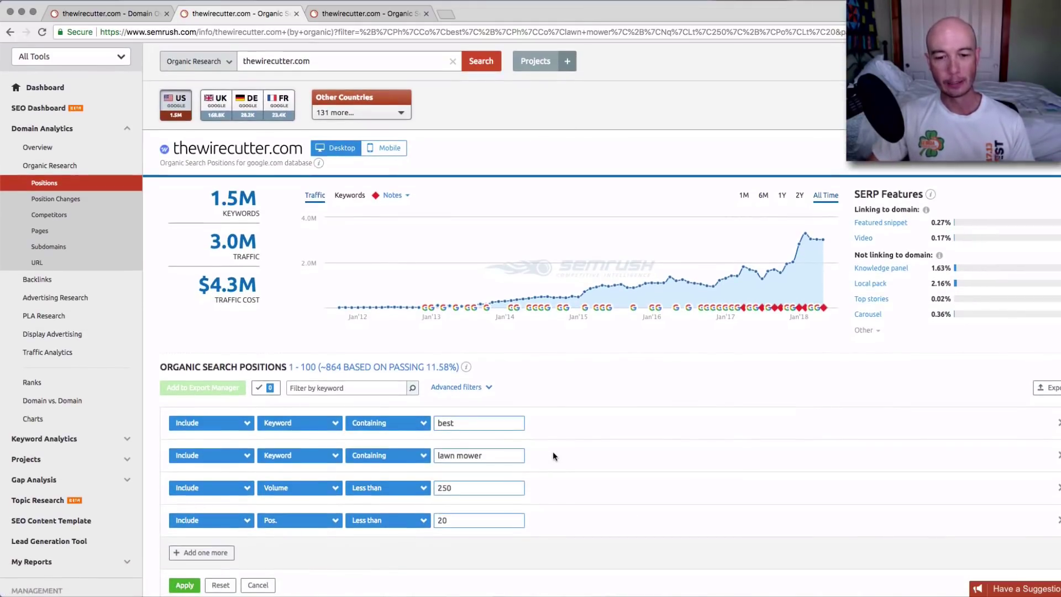
scroll(552, 456, "down", 3)
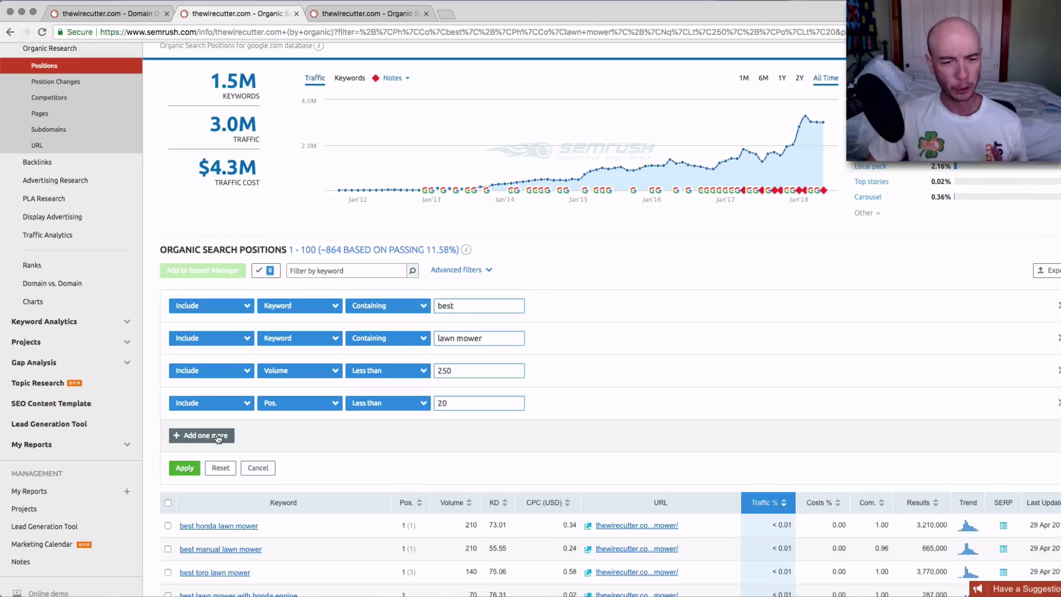
Add a fifth filter requiring Number of words greater than 4, leaving about 271 keywords.
left_click(218, 437)
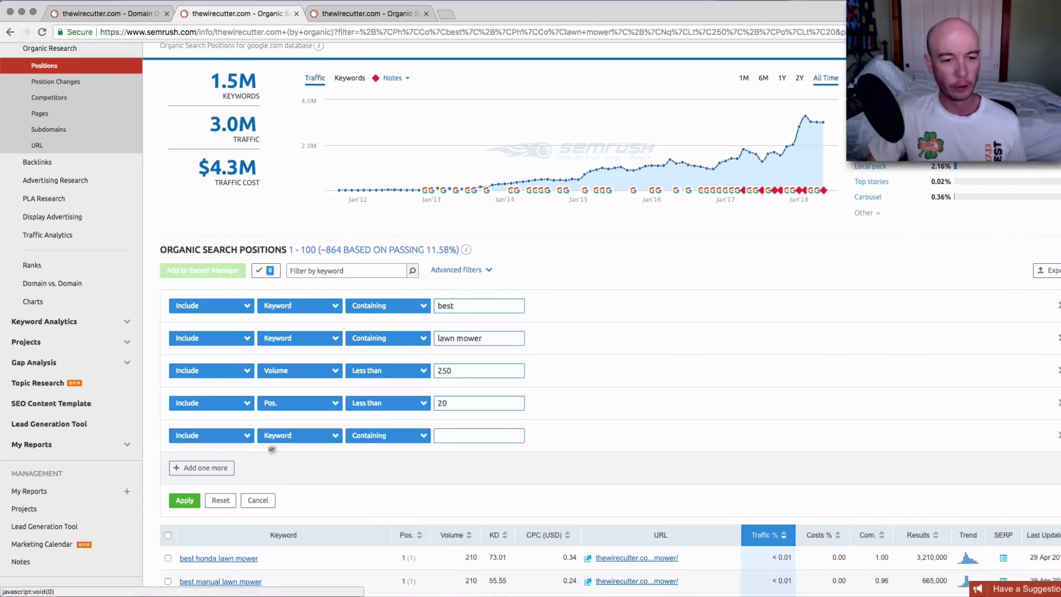
left_click(308, 441)
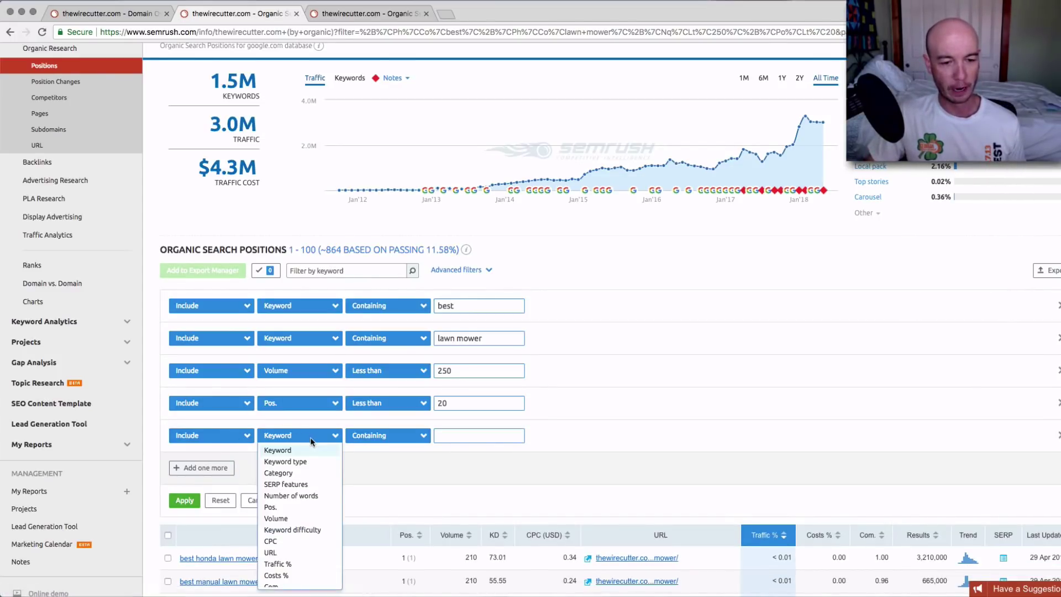
left_click(312, 497)
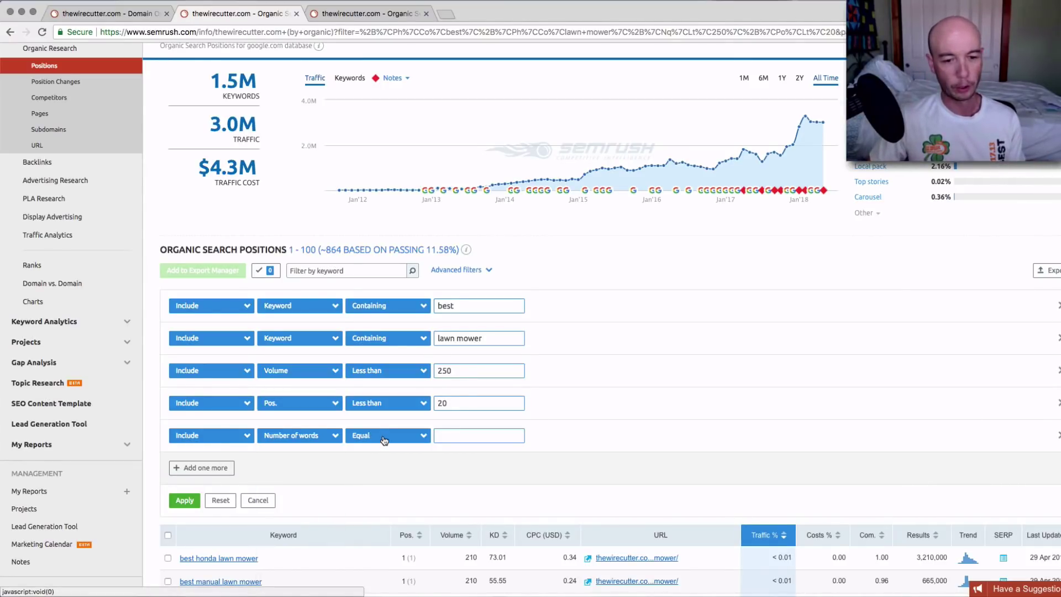
left_click(384, 437)
left_click(387, 462)
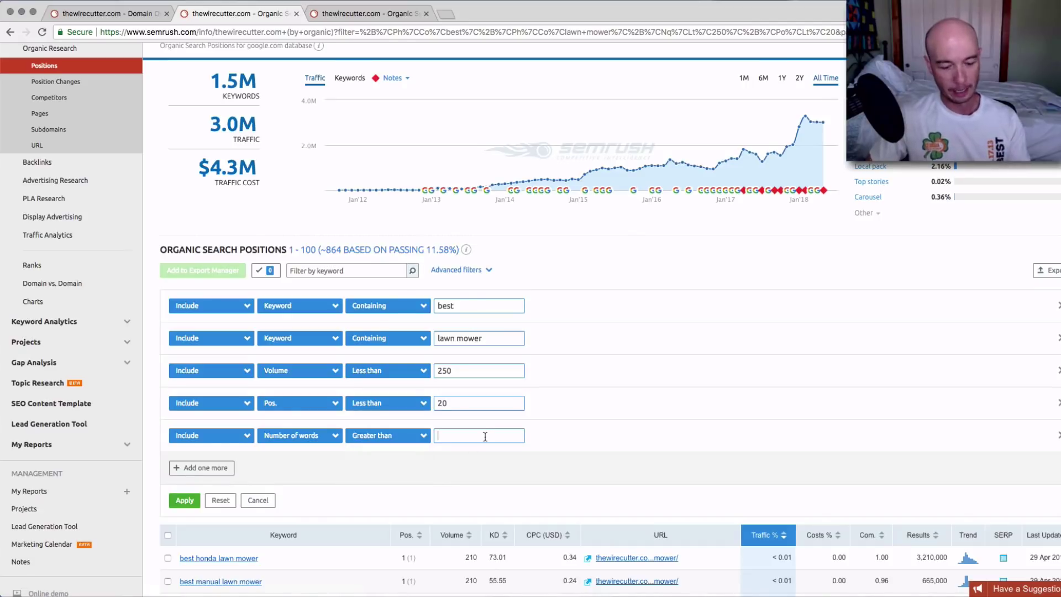
type("4")
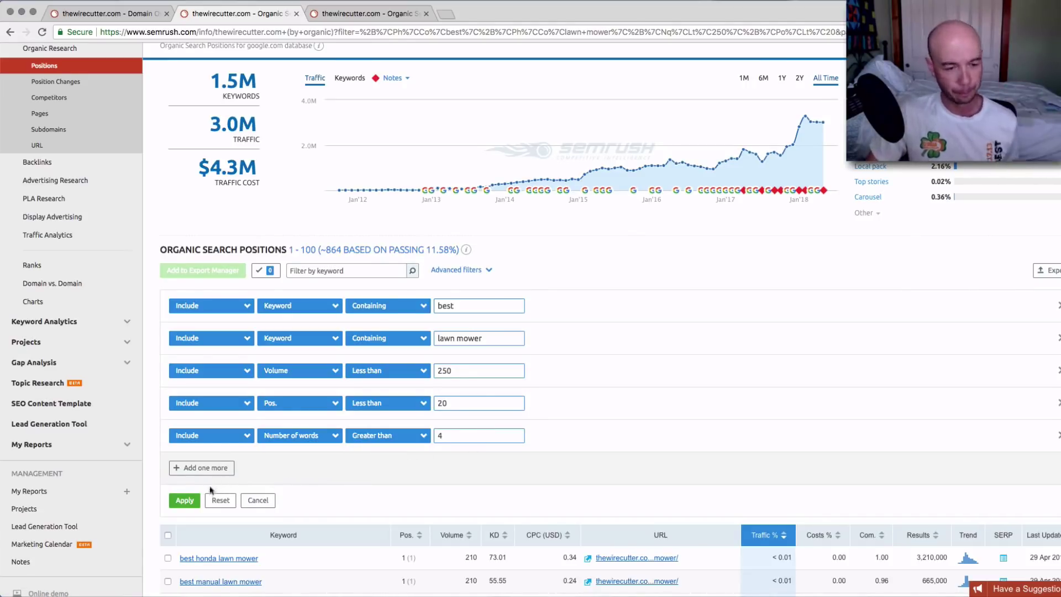
left_click(185, 500)
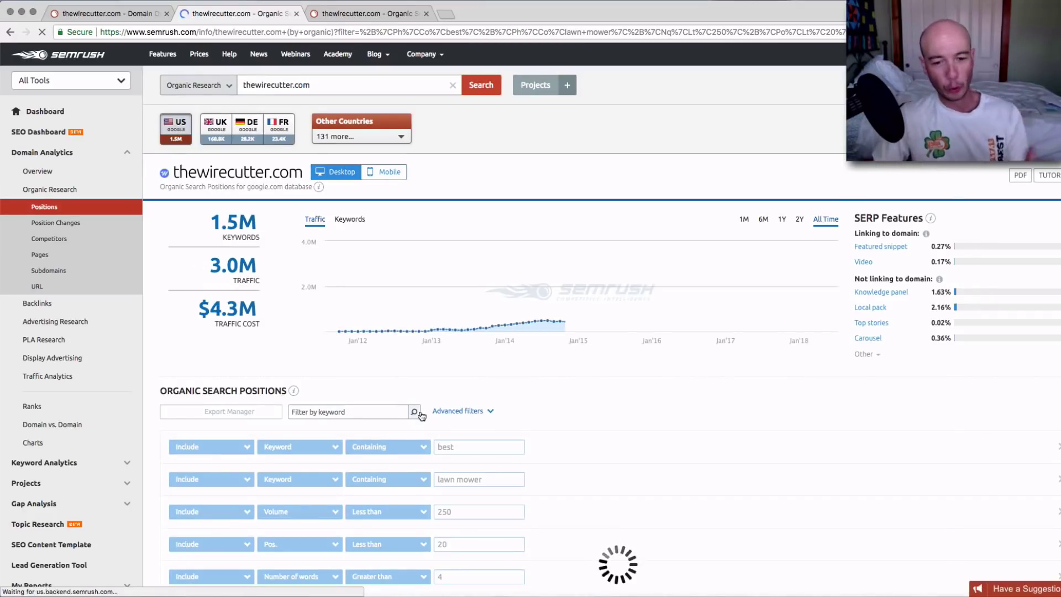
scroll(554, 394, "down", 5)
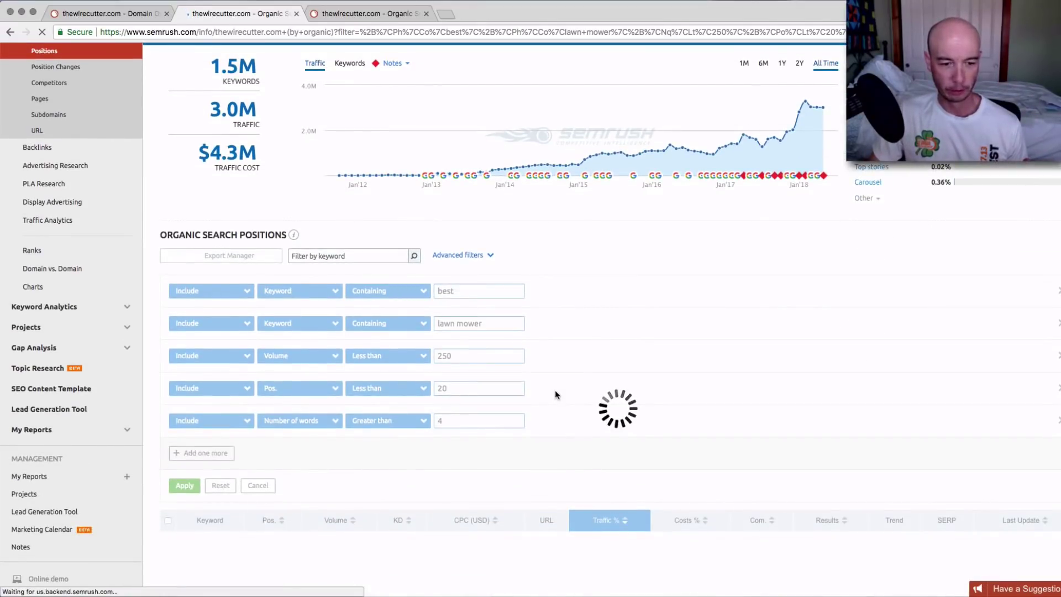
scroll(555, 394, "down", 1)
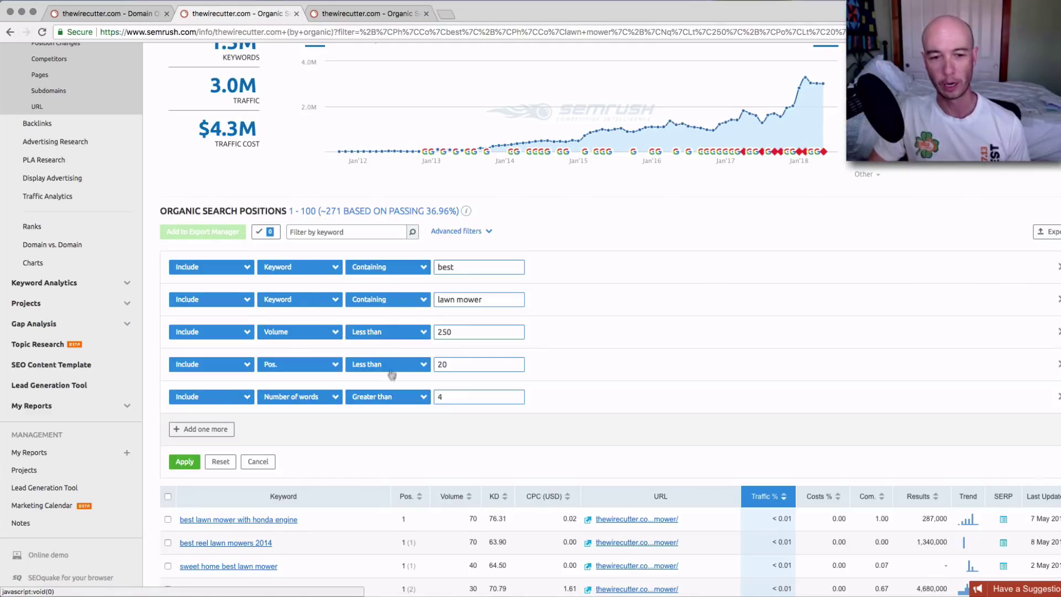
double_click(455, 334)
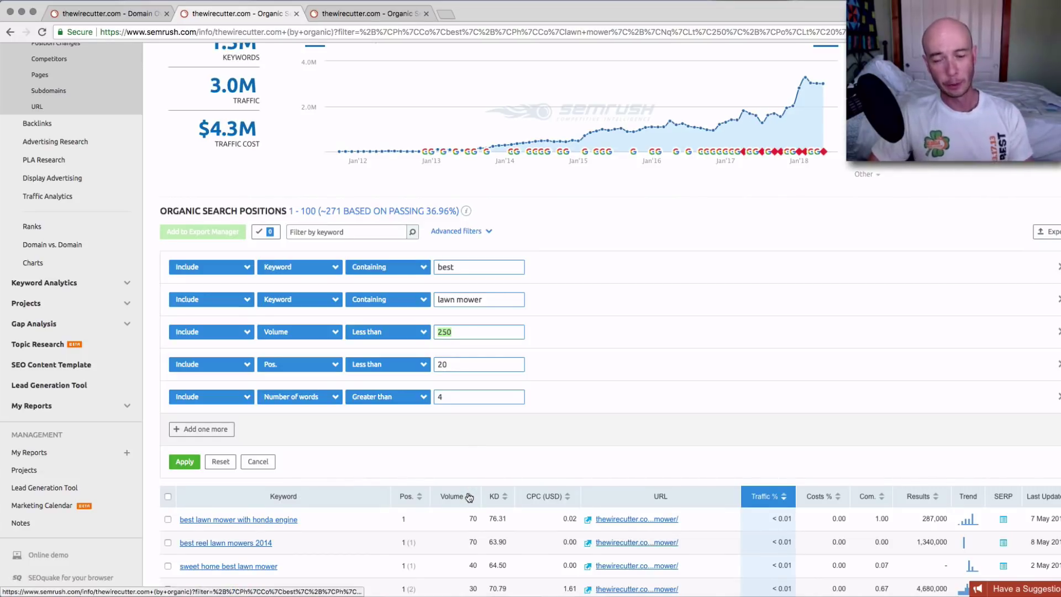
scroll(475, 480, "down", 3)
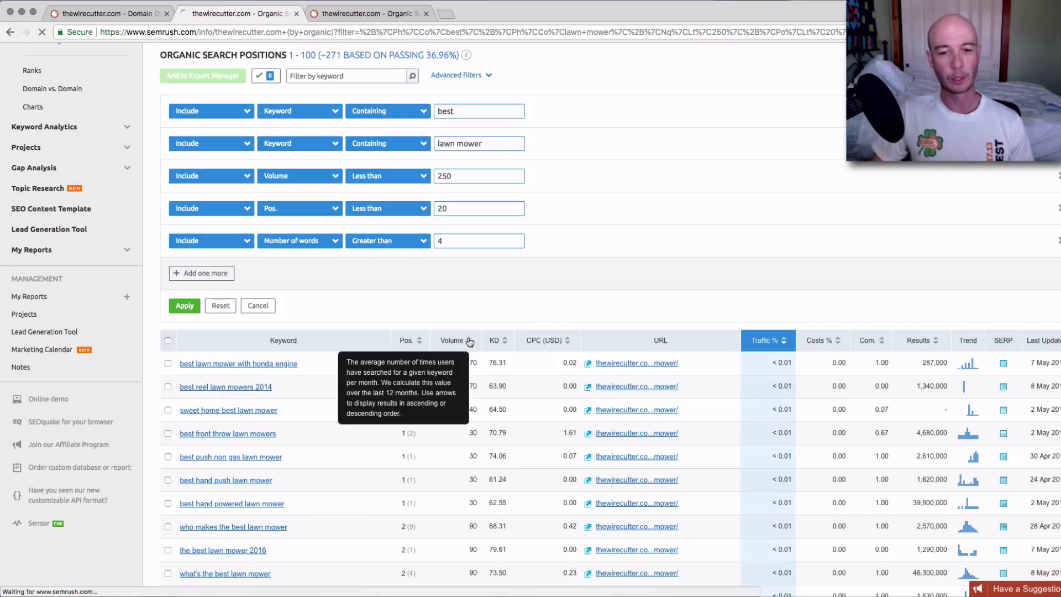
left_click(470, 341)
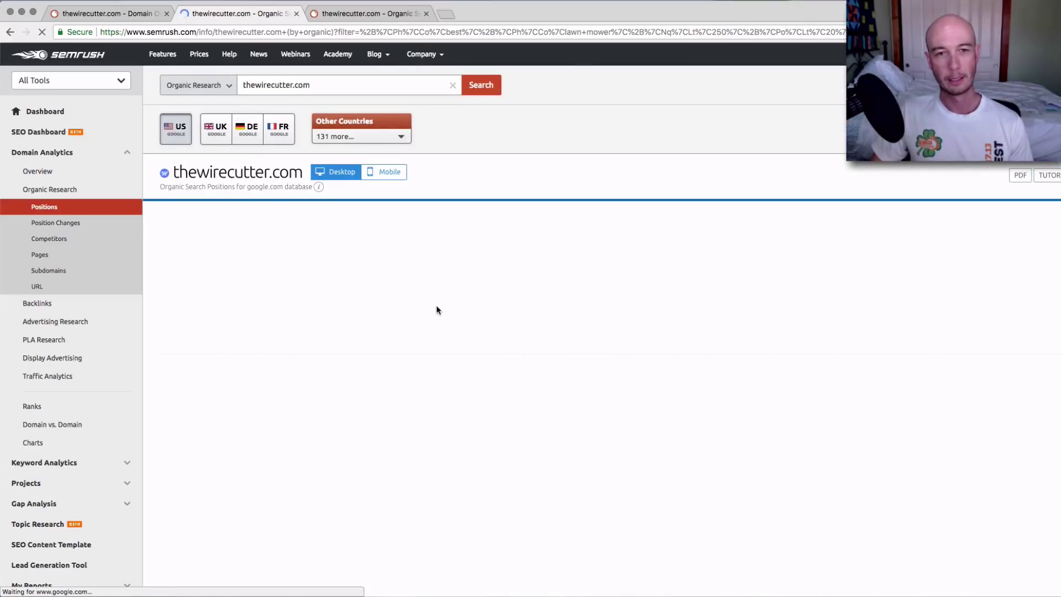
scroll(459, 314, "down", 2)
scroll(459, 314, "down", 5)
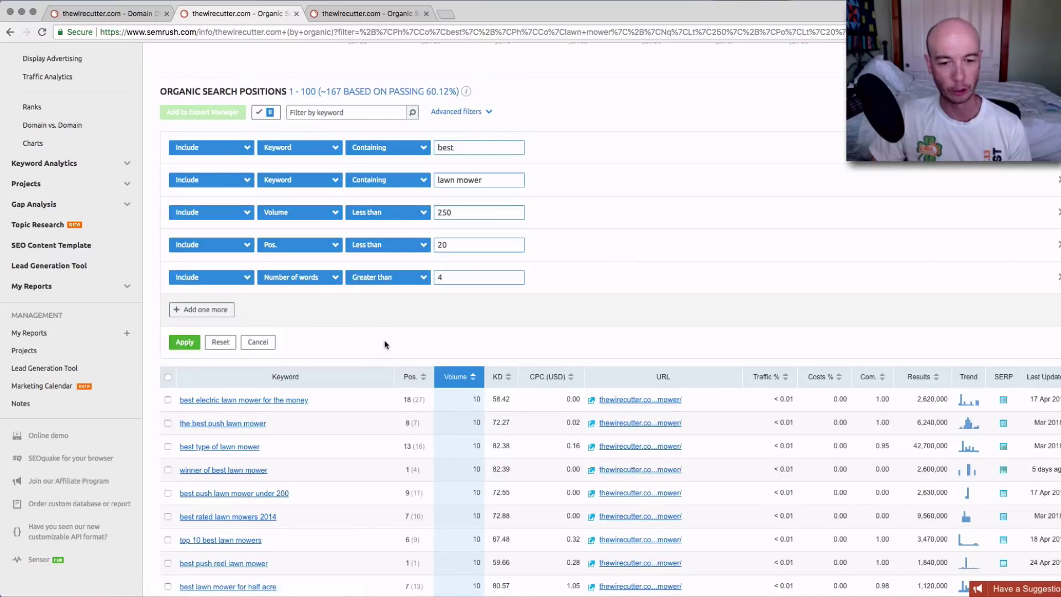
scroll(384, 344, "down", 2)
scroll(385, 344, "down", 2)
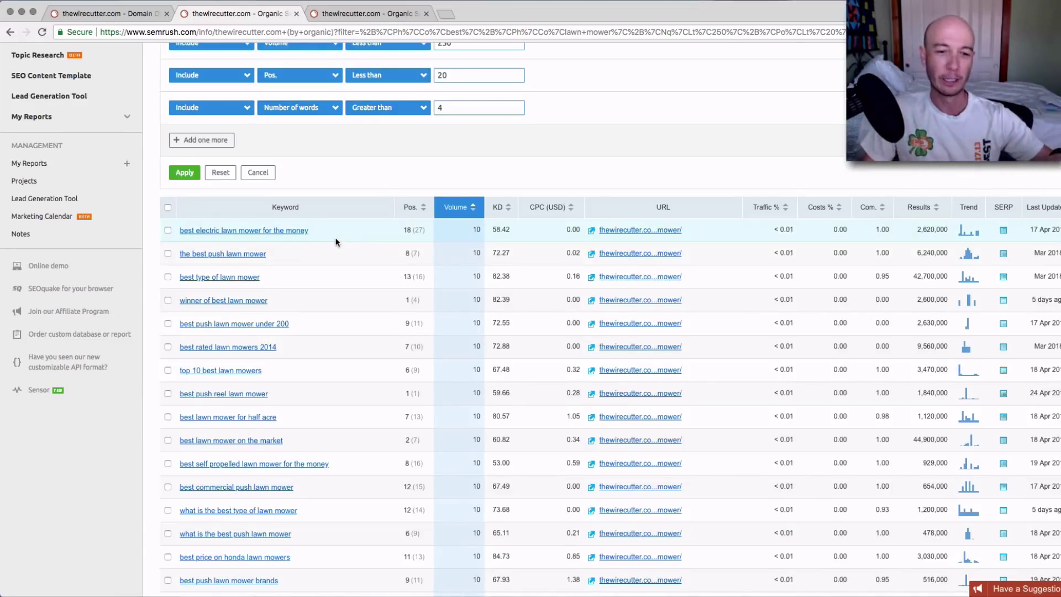
scroll(343, 230, "up", 3)
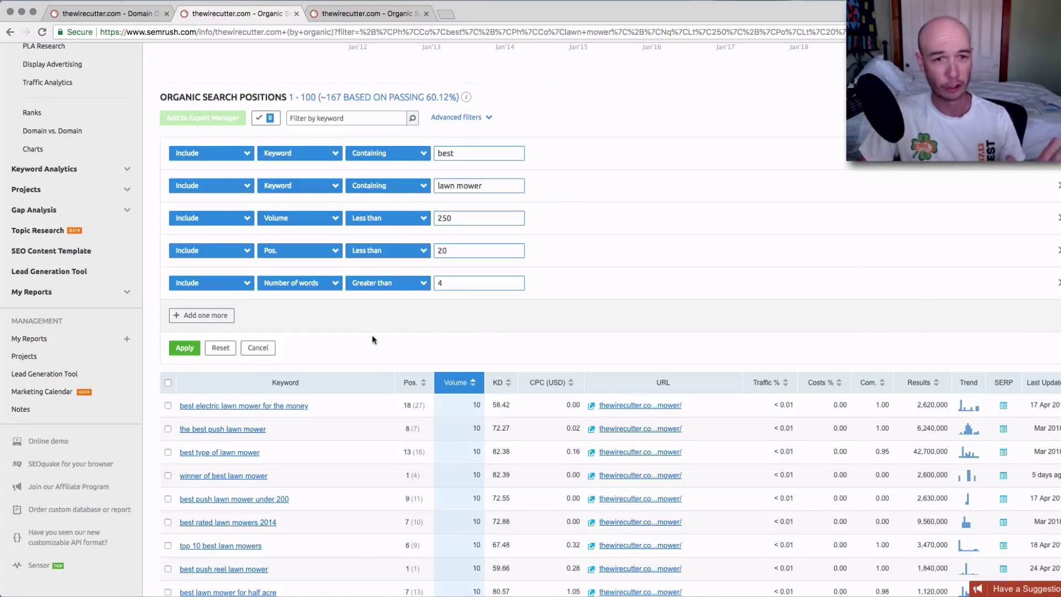
scroll(385, 343, "down", 3)
scroll(385, 347, "down", 1)
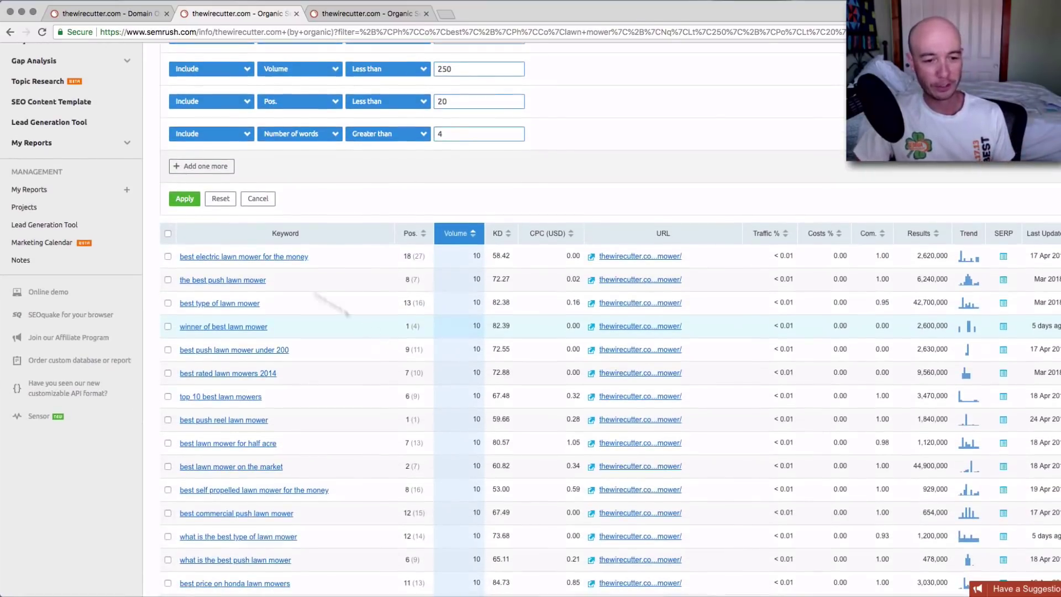
scroll(331, 240, "up", 3)
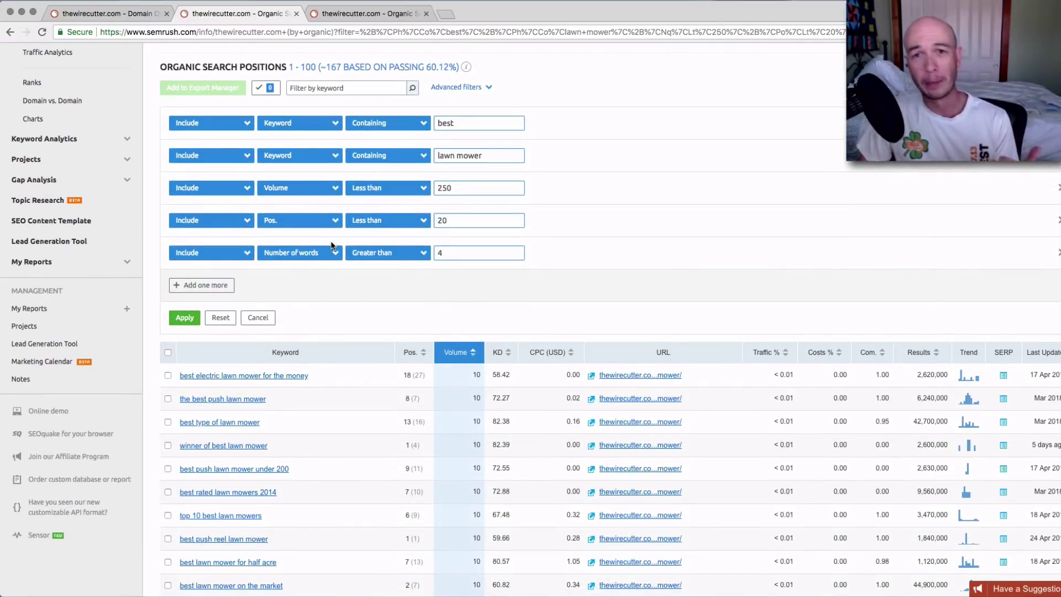
scroll(348, 248, "down", 1)
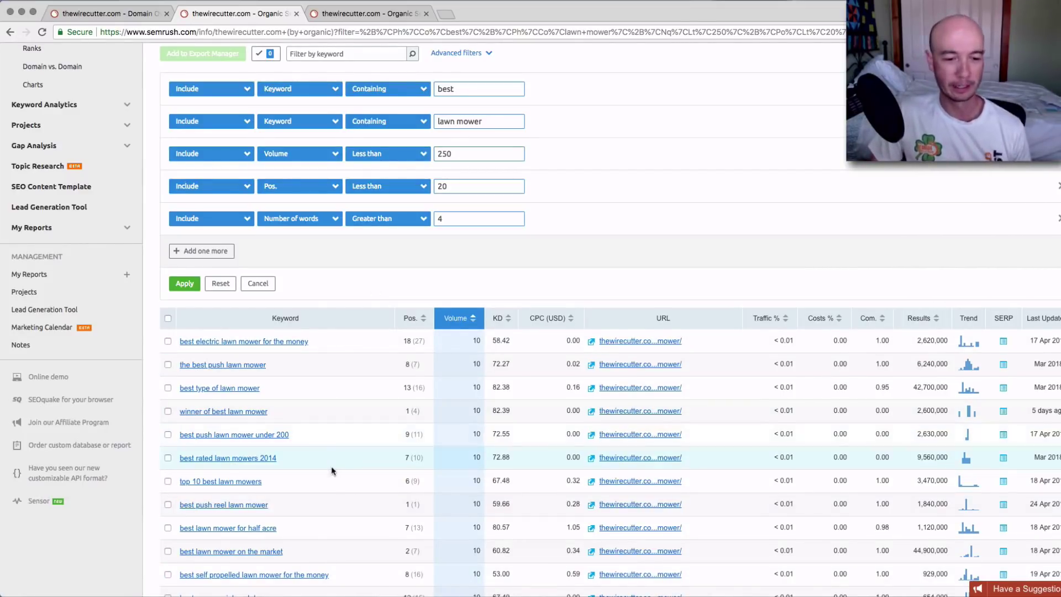
scroll(342, 495, "down", 3)
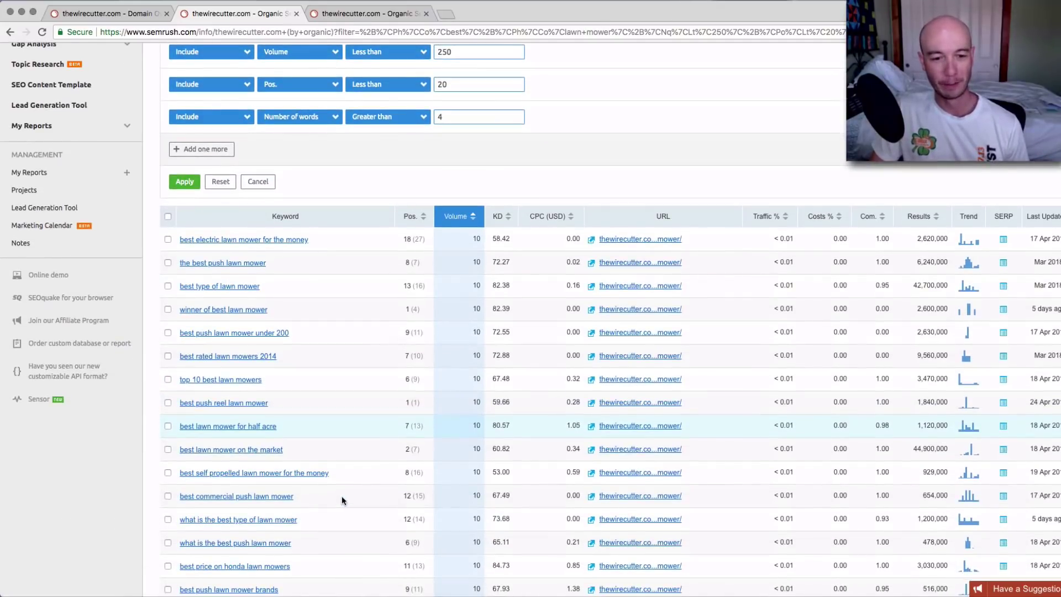
scroll(354, 500, "down", 4)
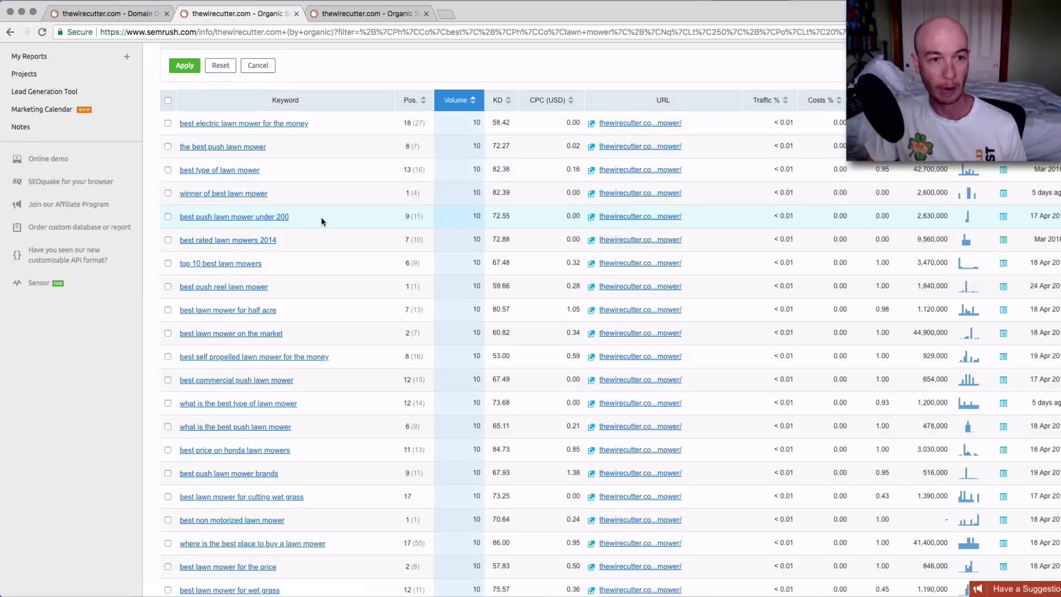
scroll(320, 217, "up", 5)
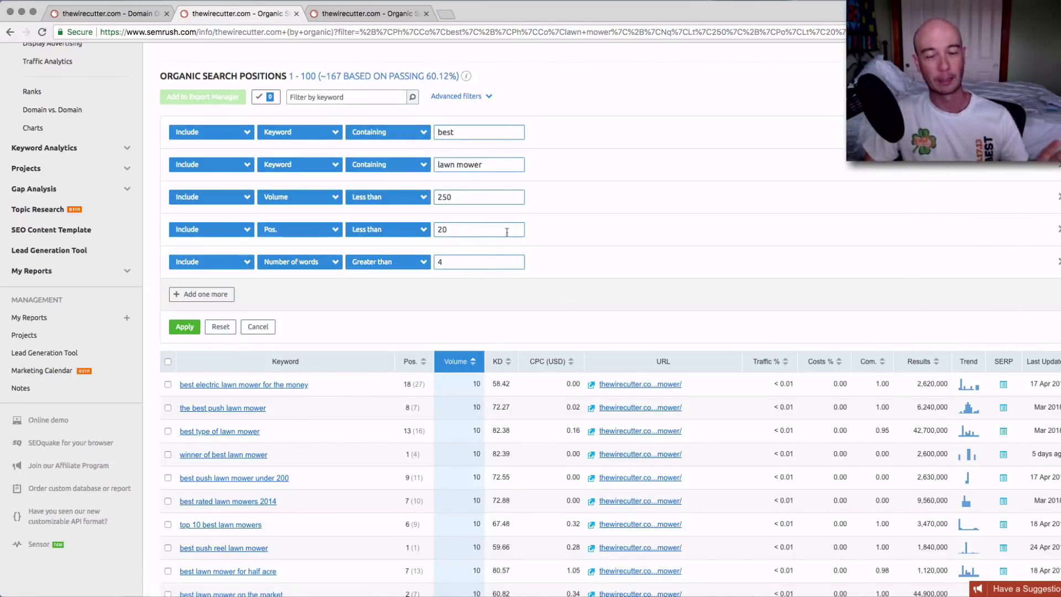
scroll(513, 231, "up", 5)
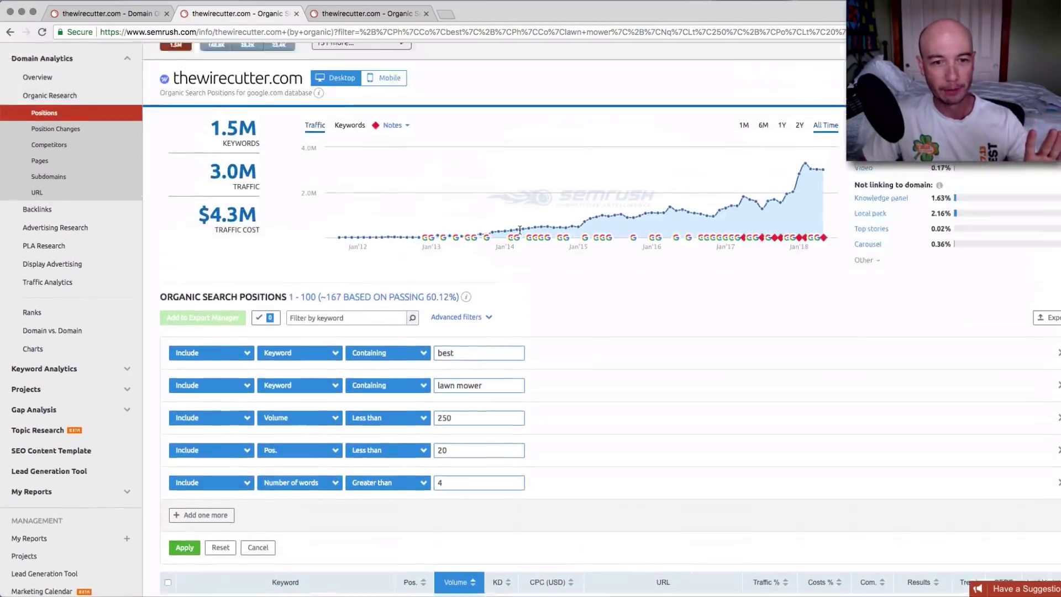
scroll(520, 230, "up", 3)
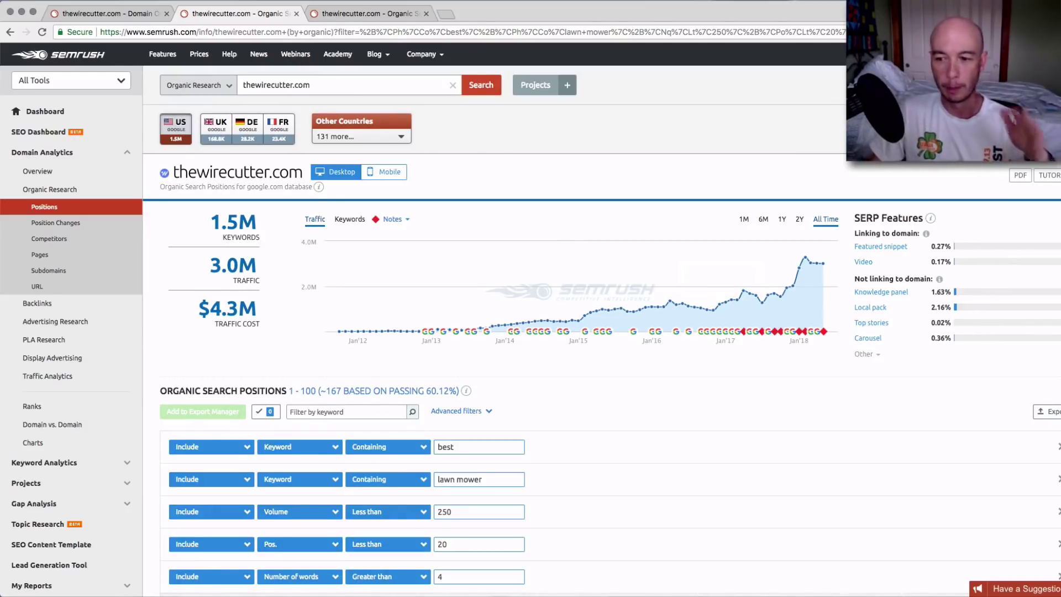
left_click(1049, 411)
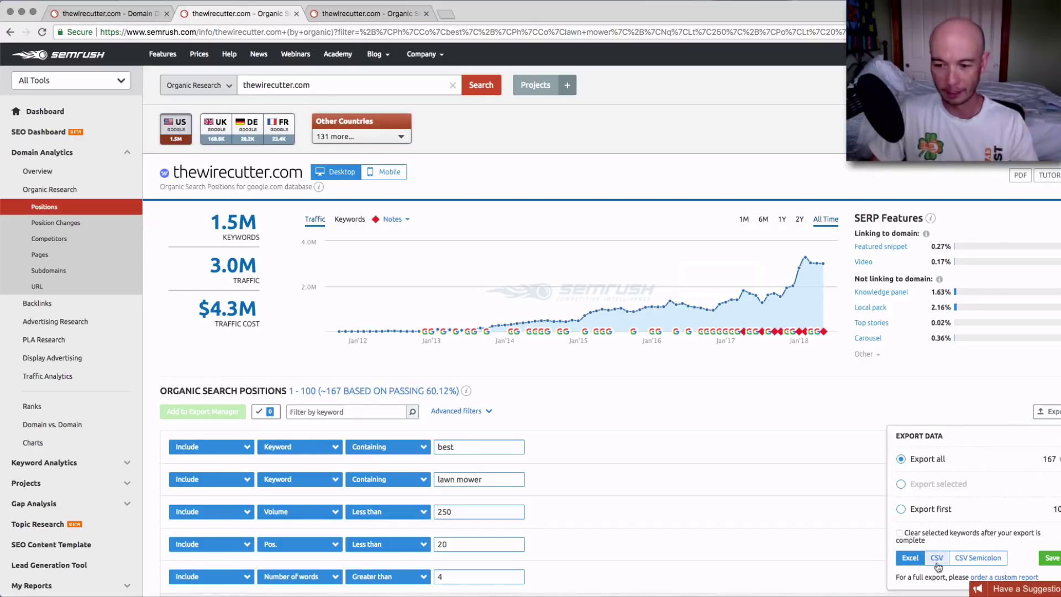
left_click(641, 371)
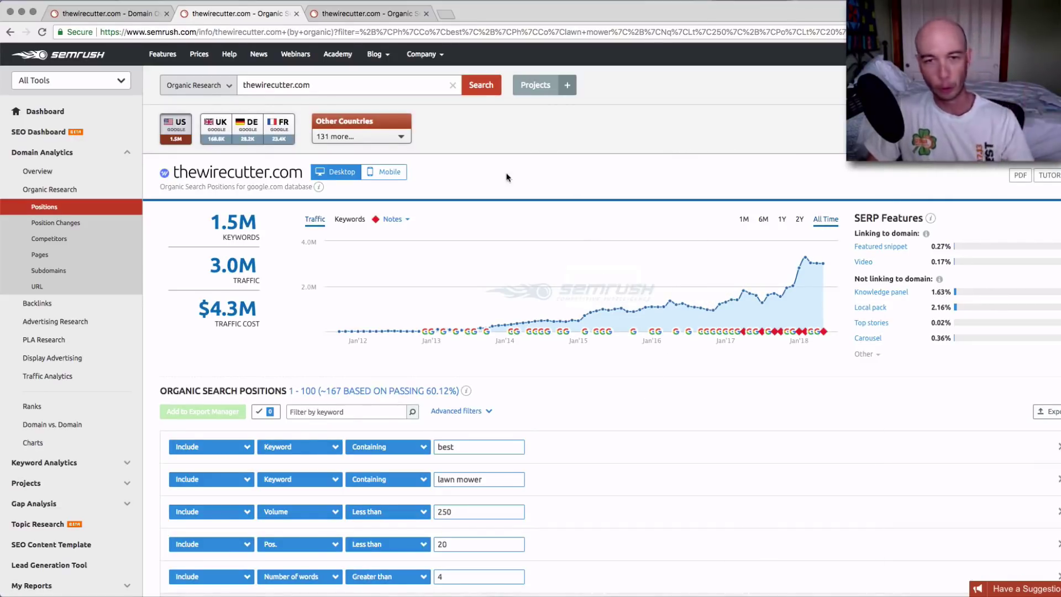
View thewirecutter.com's full Main Organic Competitors list, then return to the filtered keyword report.
left_click(113, 14)
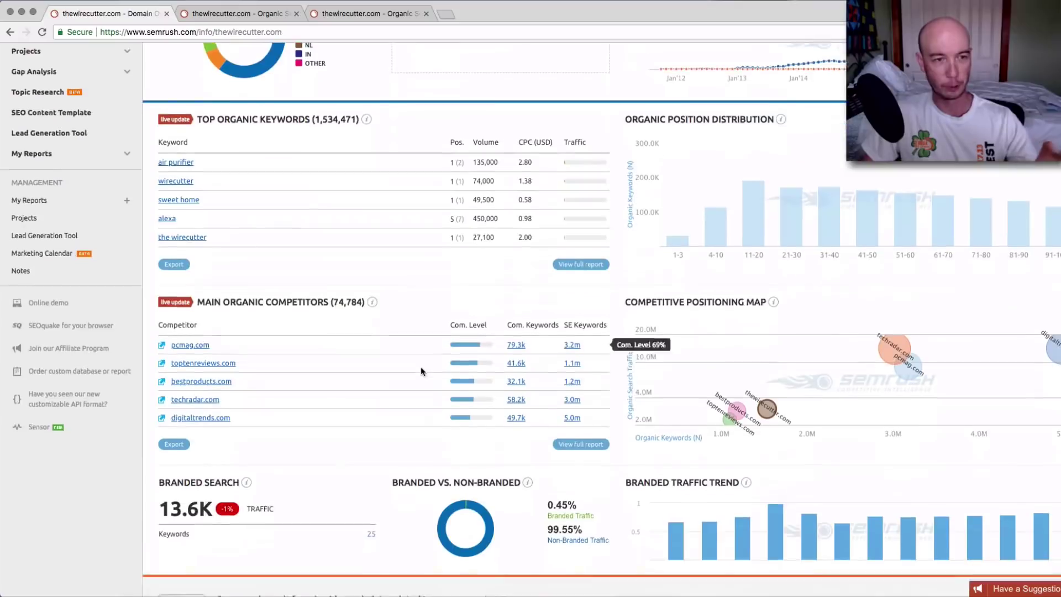
scroll(421, 371, "down", 1)
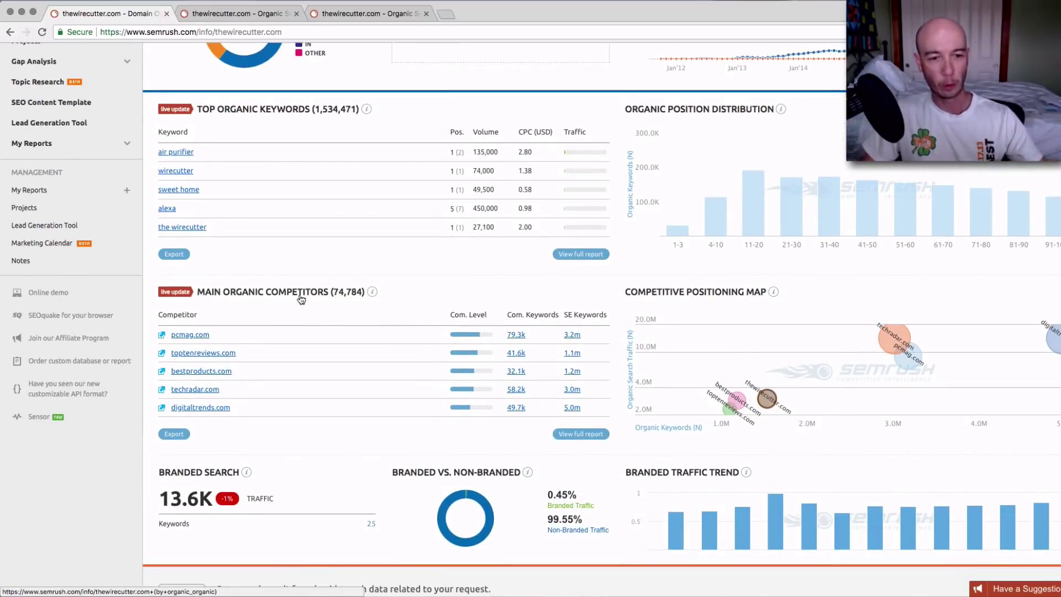
left_click(574, 436)
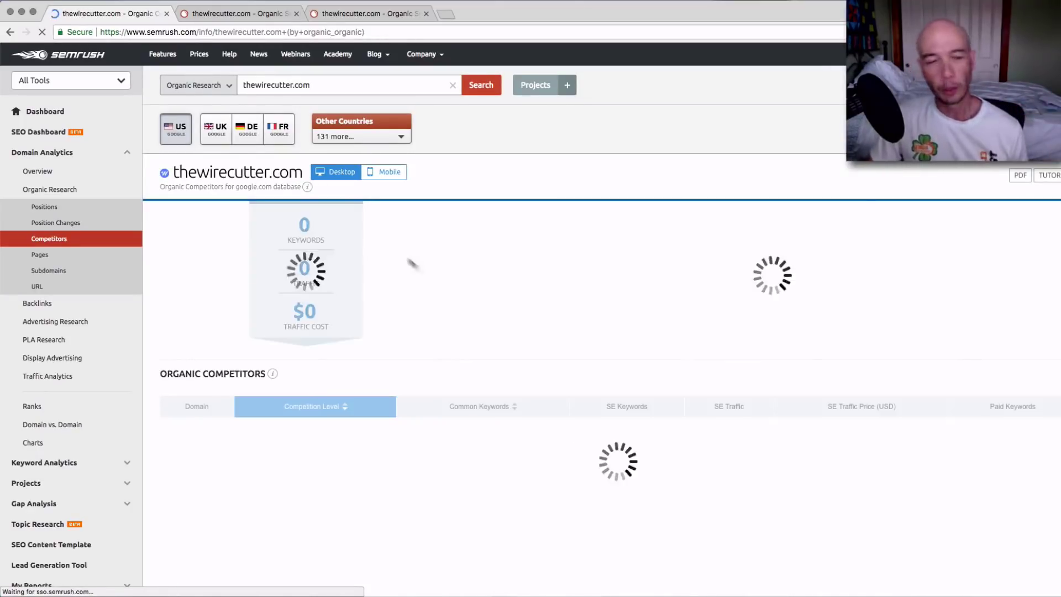
scroll(399, 294, "down", 5)
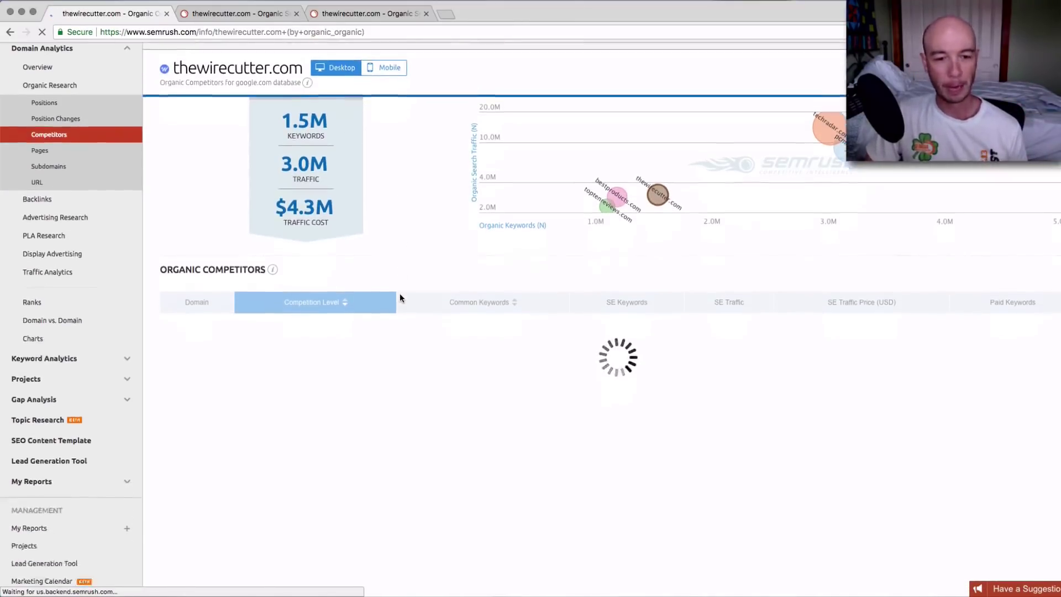
scroll(398, 295, "down", 3)
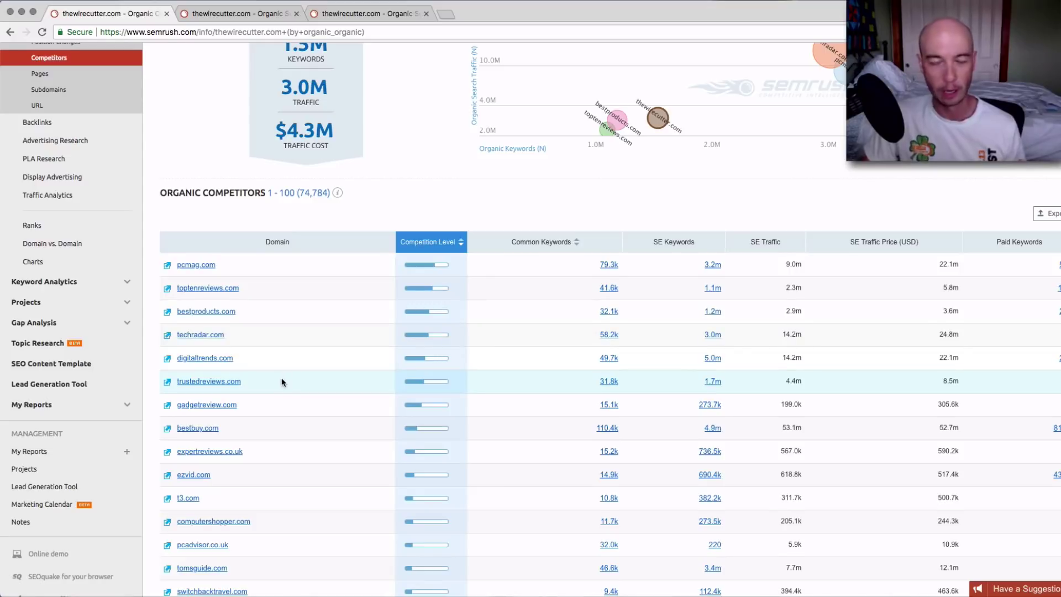
left_click(251, 15)
scroll(347, 405, "down", 3)
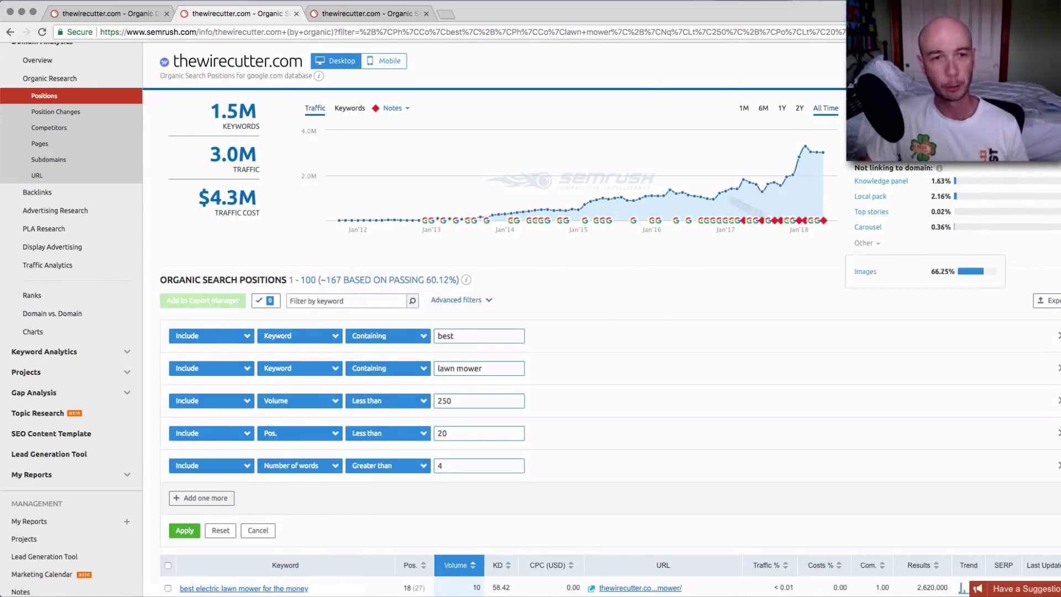
left_click(400, 16)
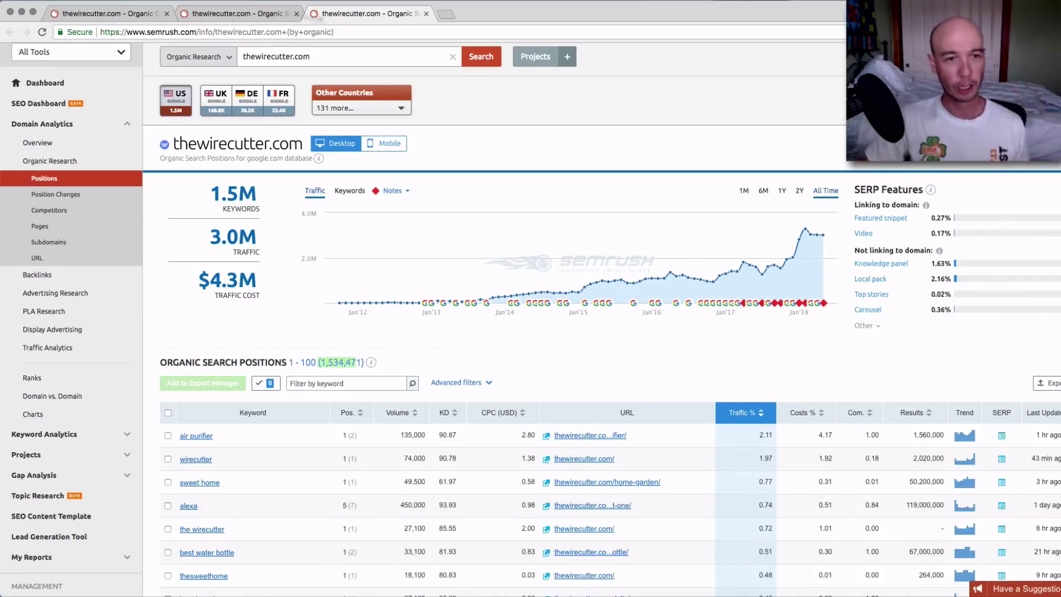
left_click(276, 14)
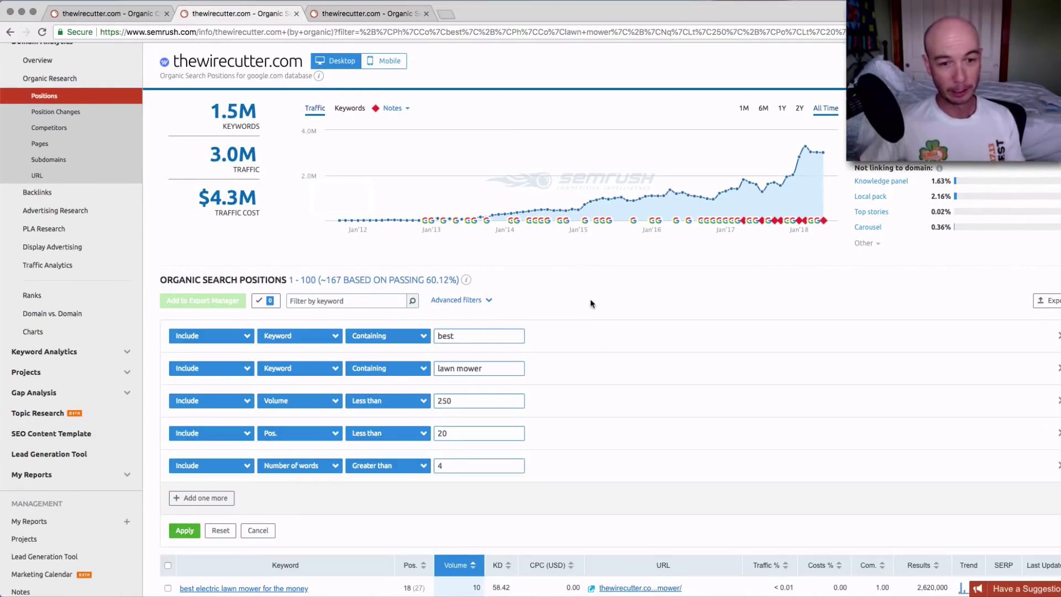
scroll(580, 300, "down", 5)
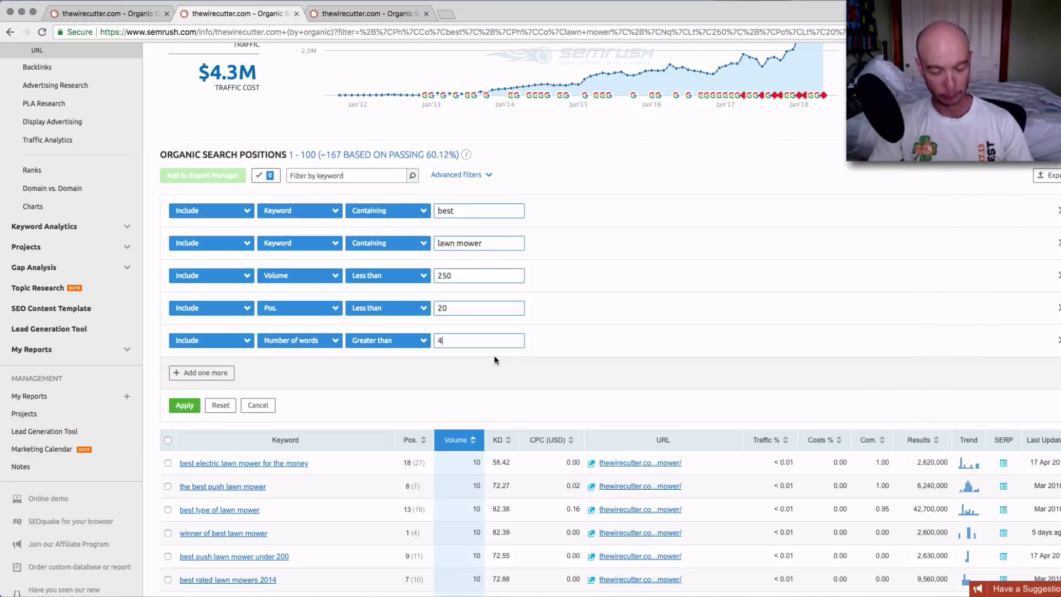
Raise the word-count filter from greater than 4 to greater than 5 and review the 90 results.
key("BackSpace")
type("5")
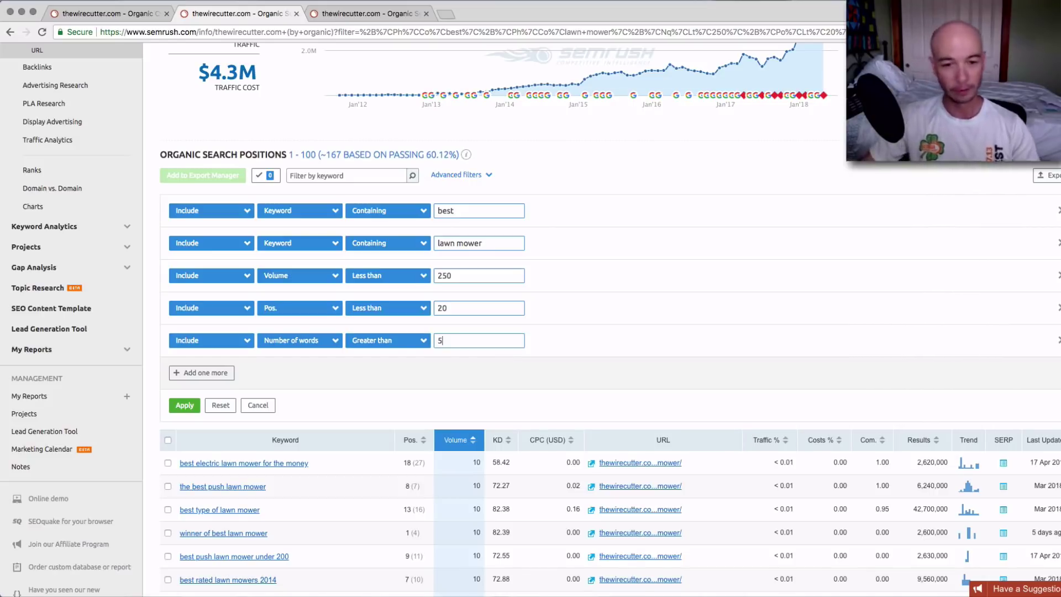
left_click(185, 405)
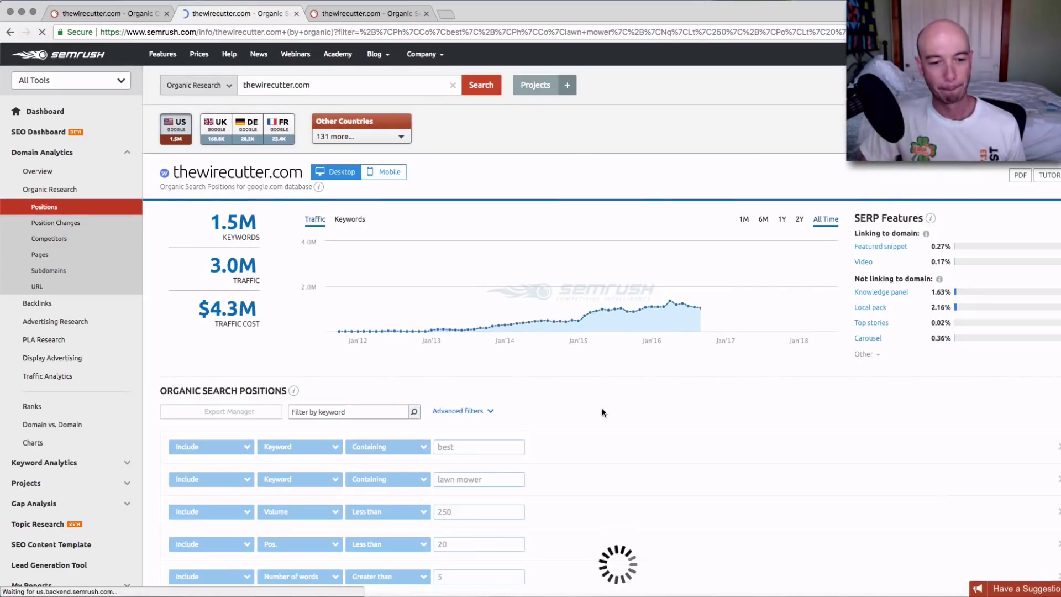
scroll(604, 412, "down", 1)
scroll(604, 412, "down", 2)
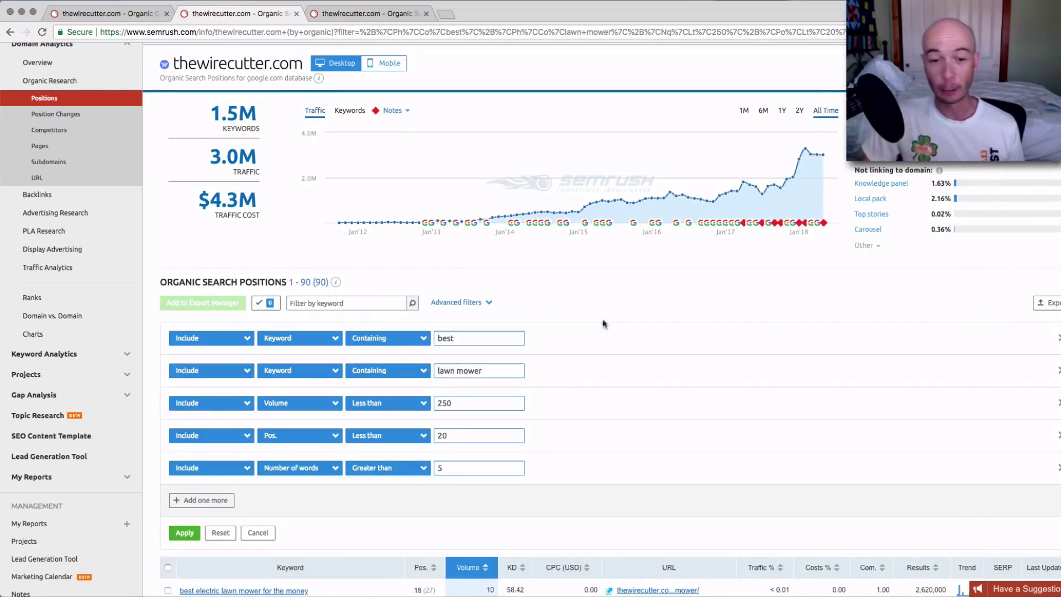
scroll(553, 362, "down", 5)
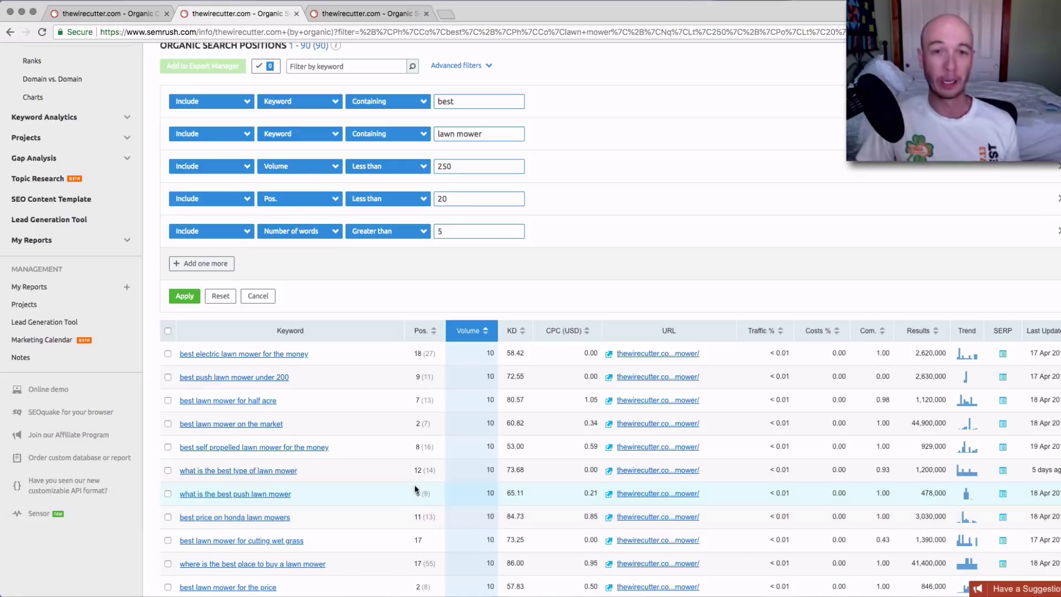
scroll(430, 351, "up", 2)
scroll(430, 350, "up", 4)
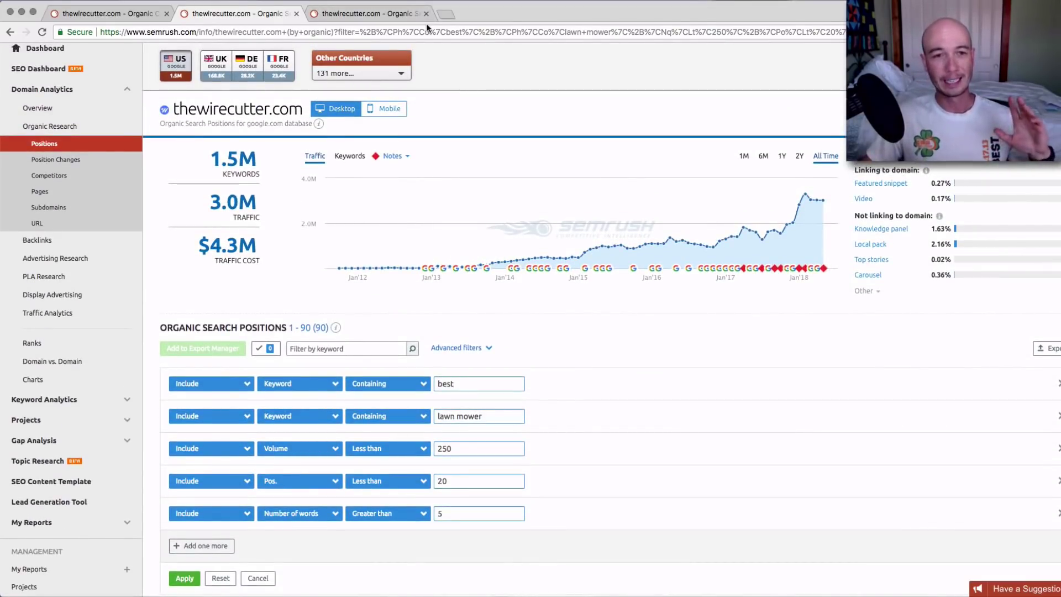